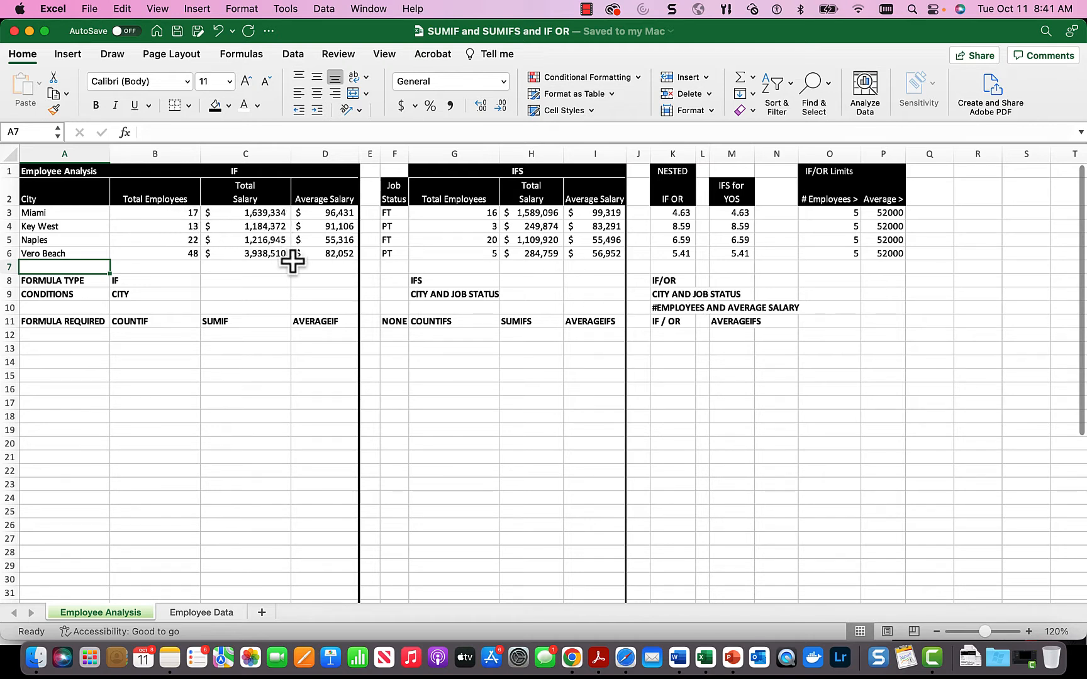
# Examine the COUNTIF, SUMIF and AVERAGEIF formulas for Miami and the source columns on the Employee Data sheet
pyautogui.click(158, 213)
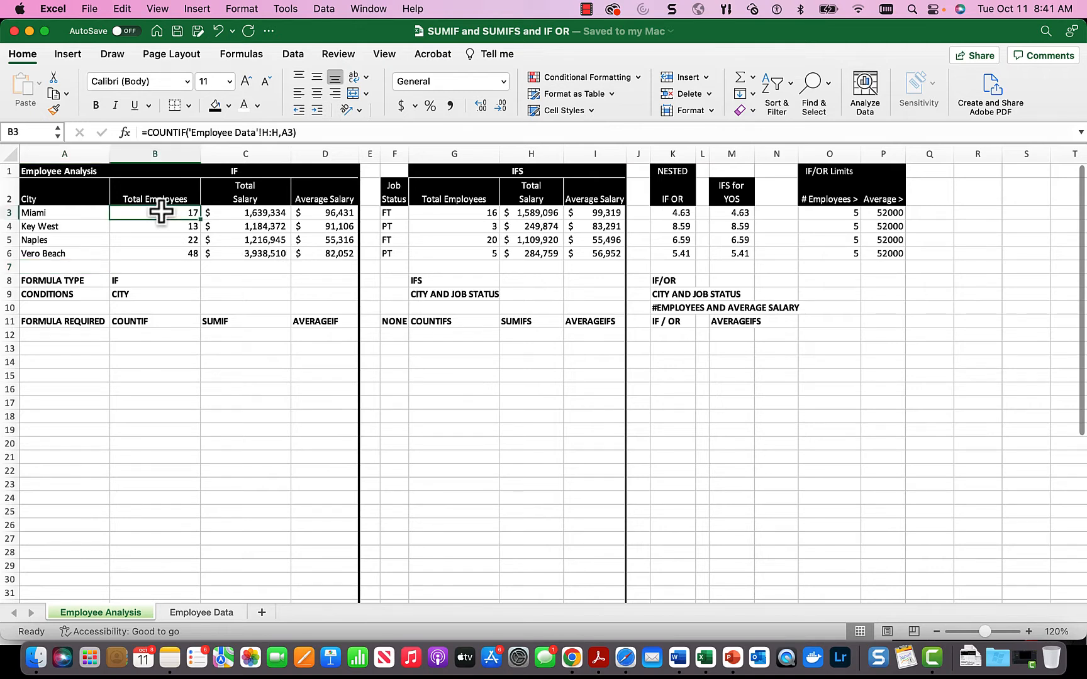
pyautogui.click(124, 133)
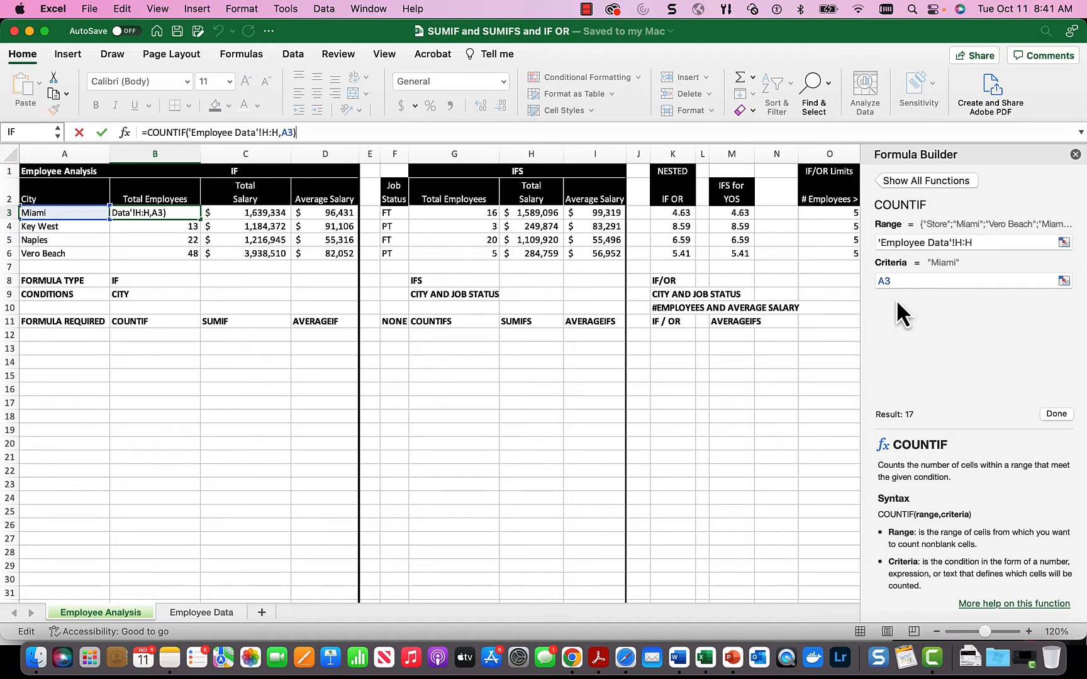
pyautogui.click(1076, 155)
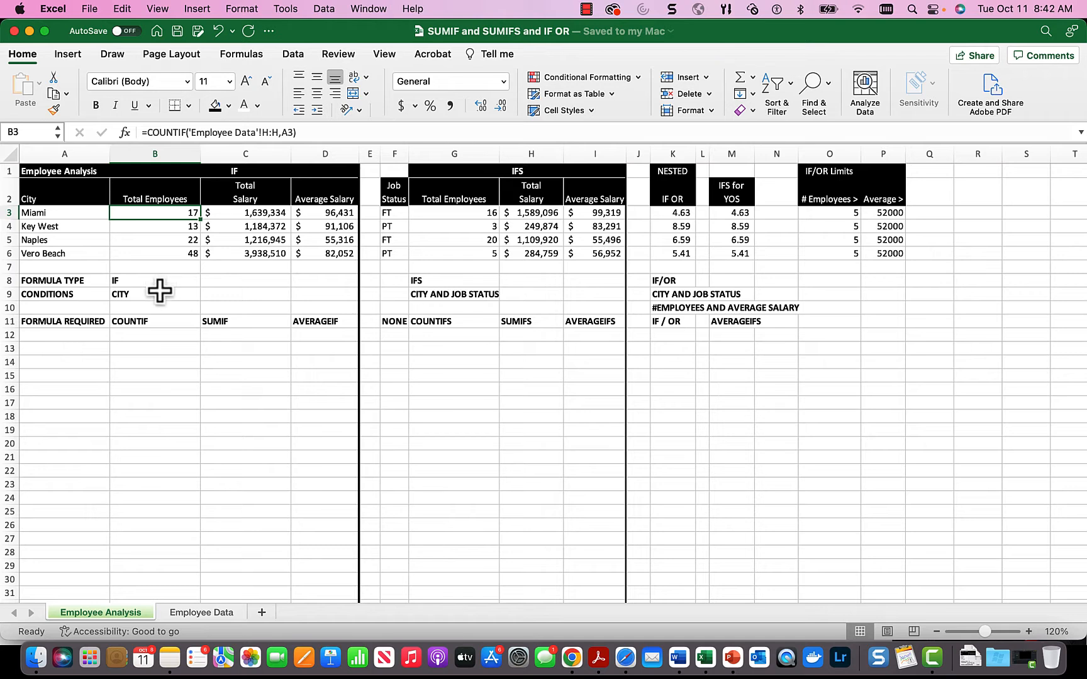
pyautogui.click(240, 213)
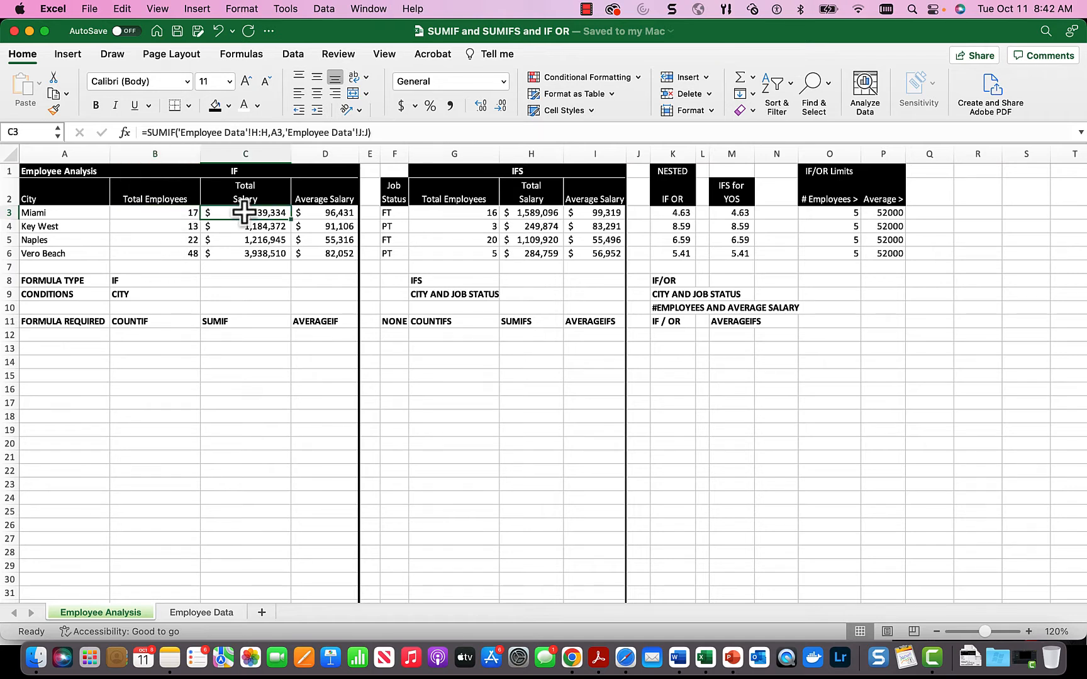
pyautogui.click(299, 214)
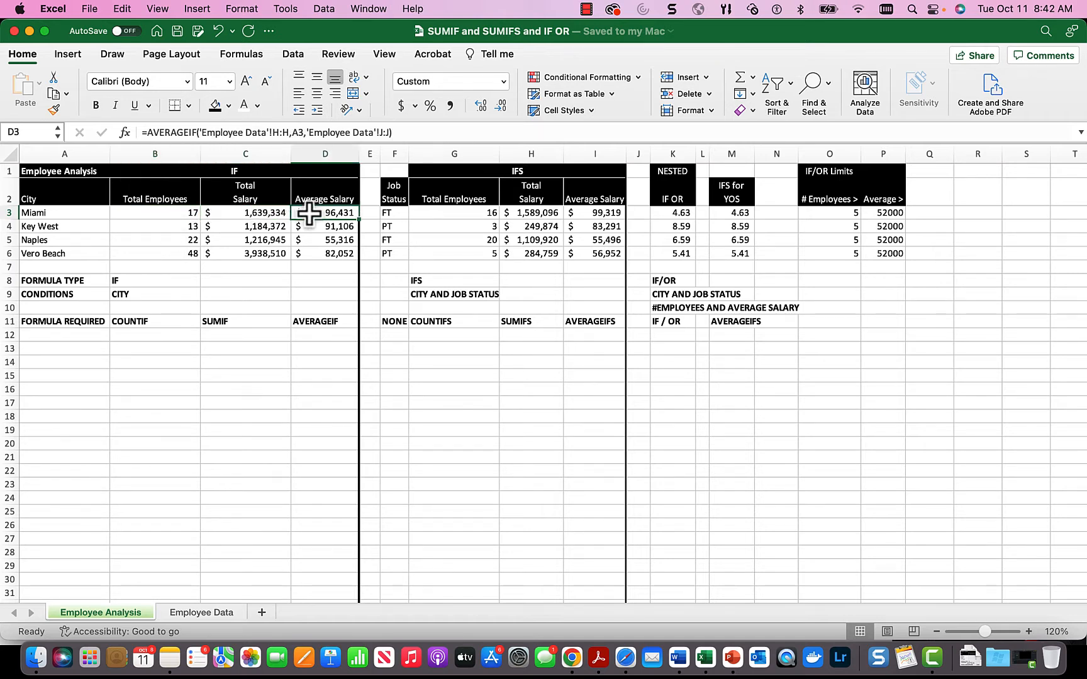
pyautogui.click(204, 614)
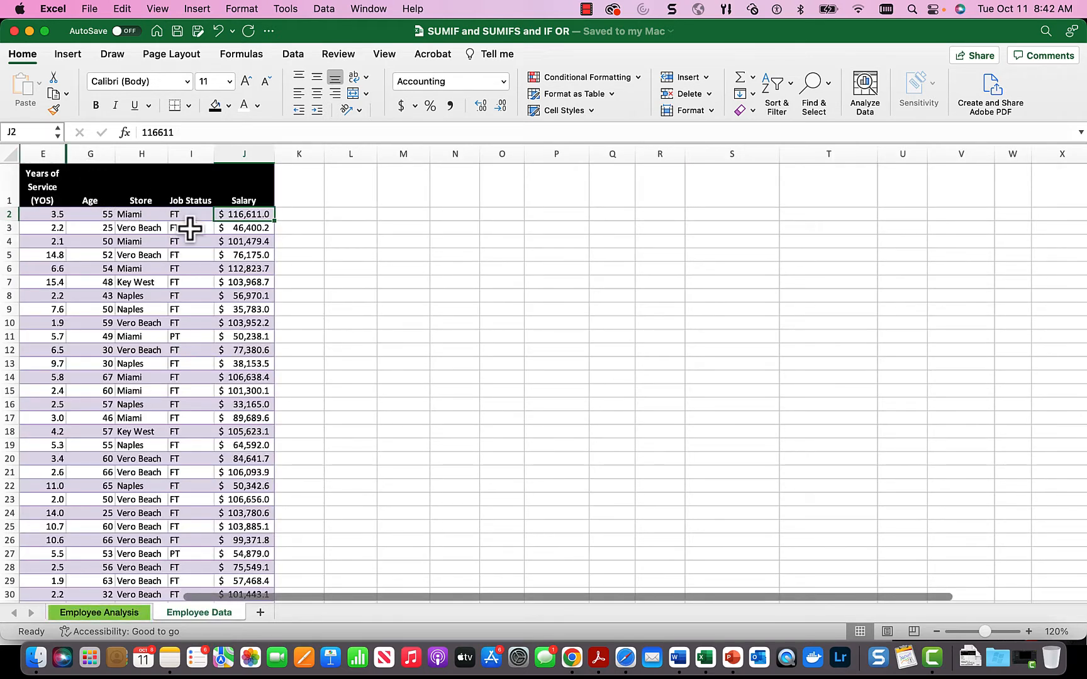
pyautogui.click(104, 614)
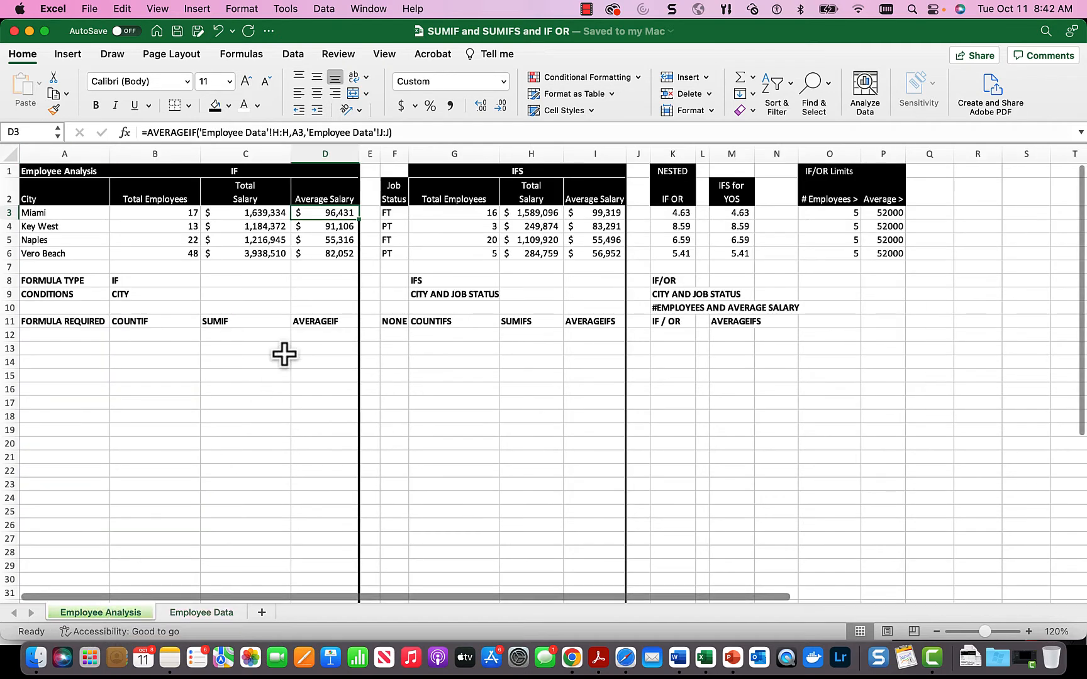
pyautogui.click(174, 215)
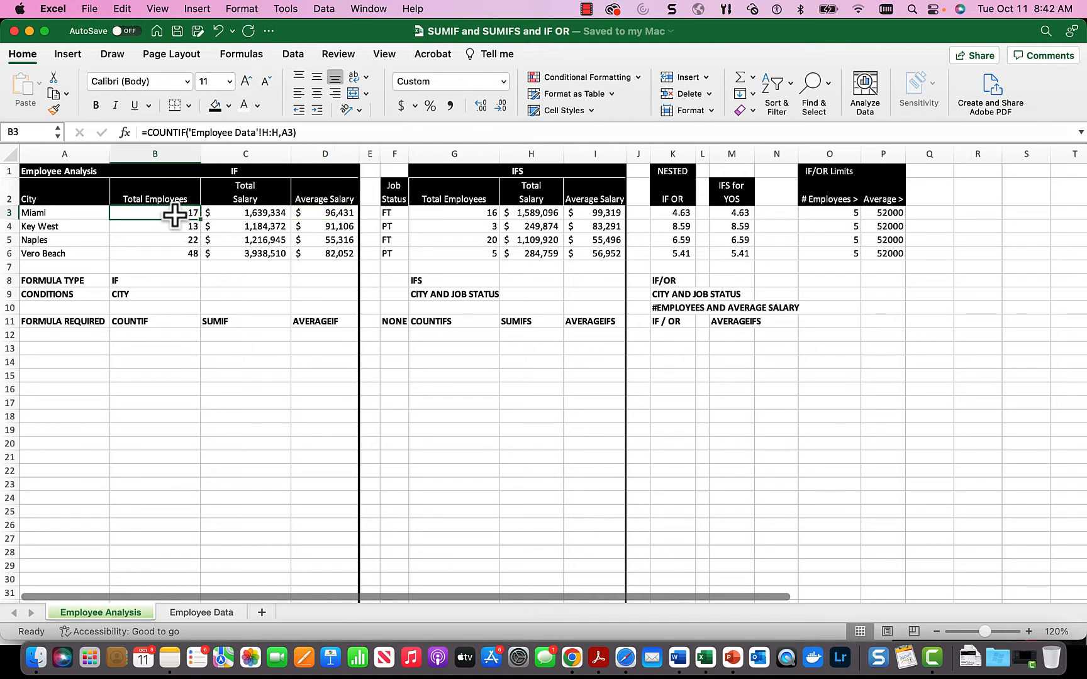
pyautogui.click(124, 132)
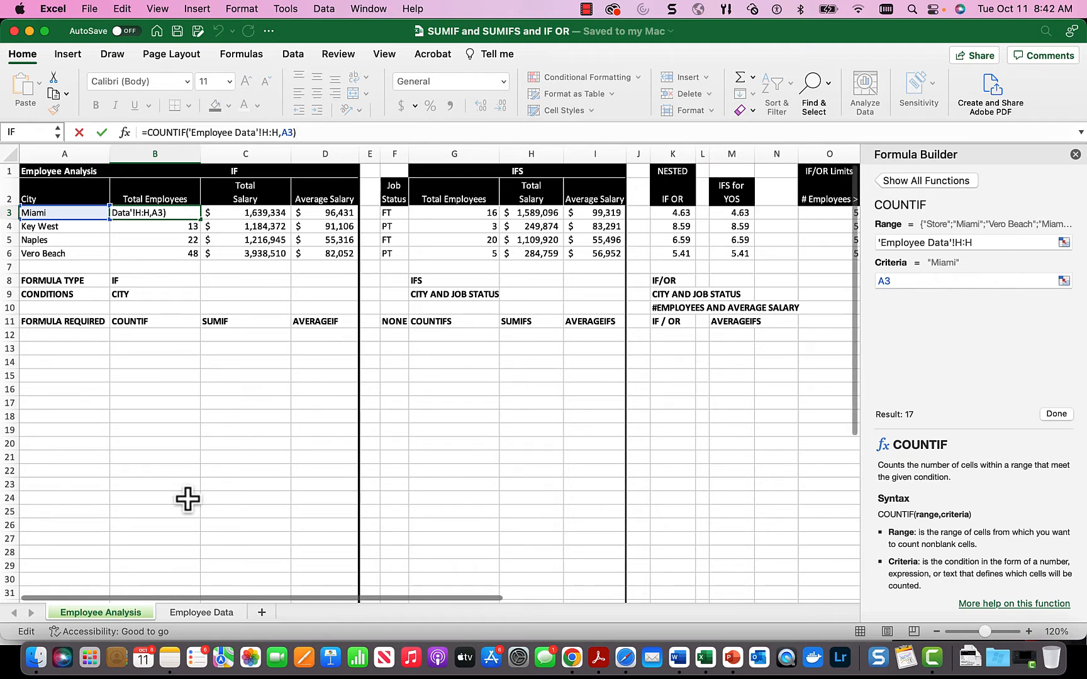
pyautogui.write('+')
pyautogui.click(200, 614)
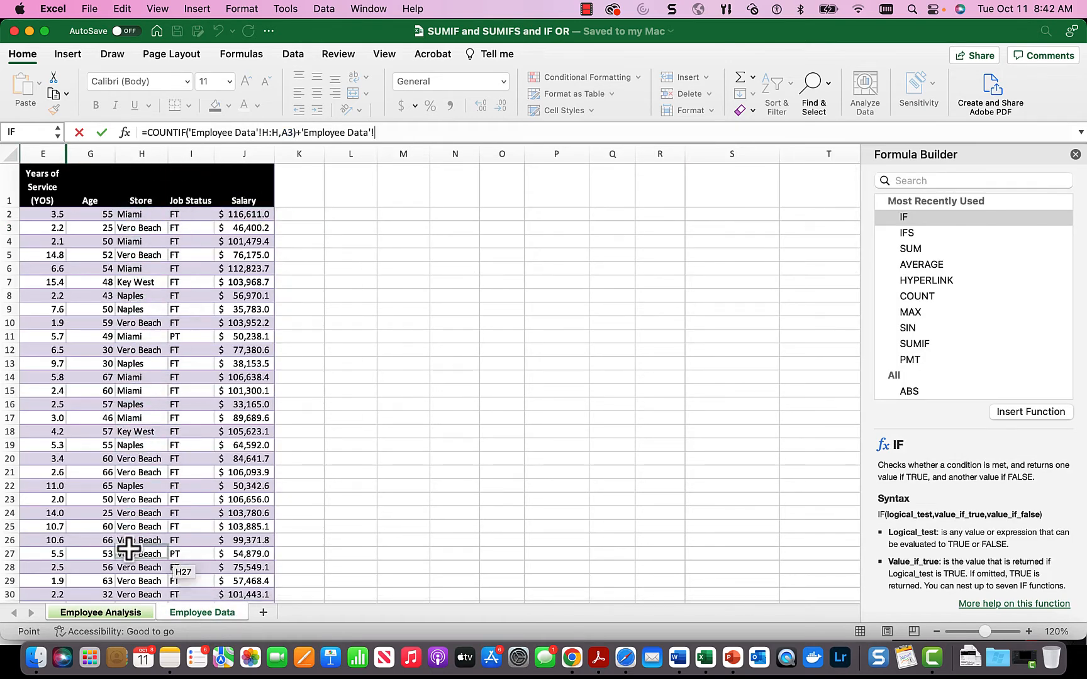
pyautogui.click(102, 612)
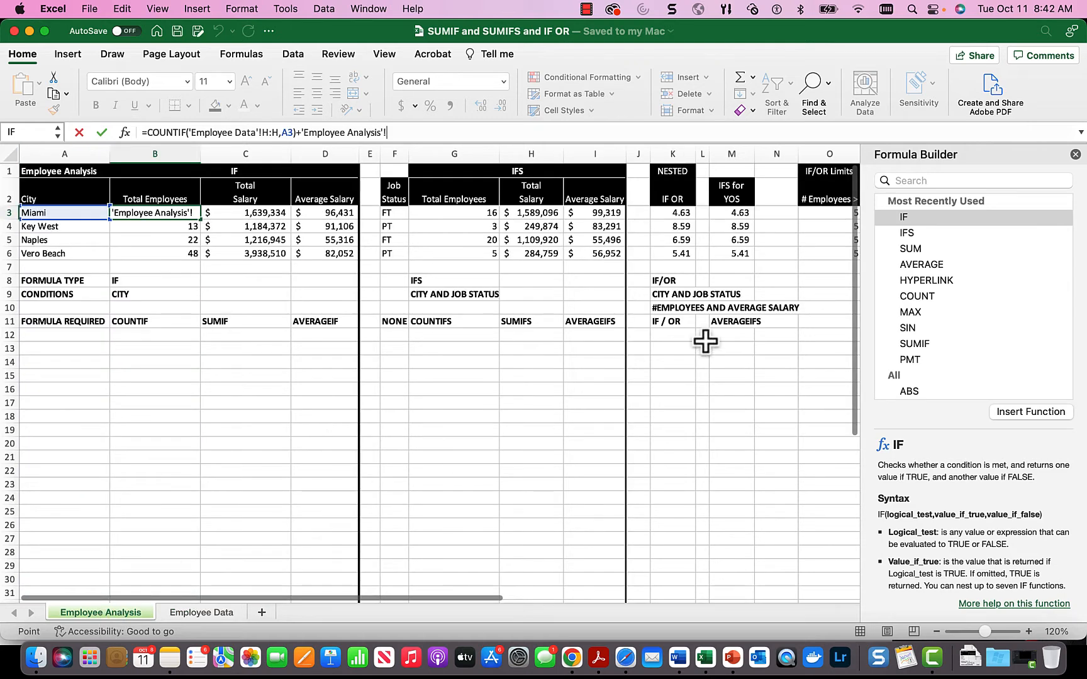
pyautogui.click(1075, 154)
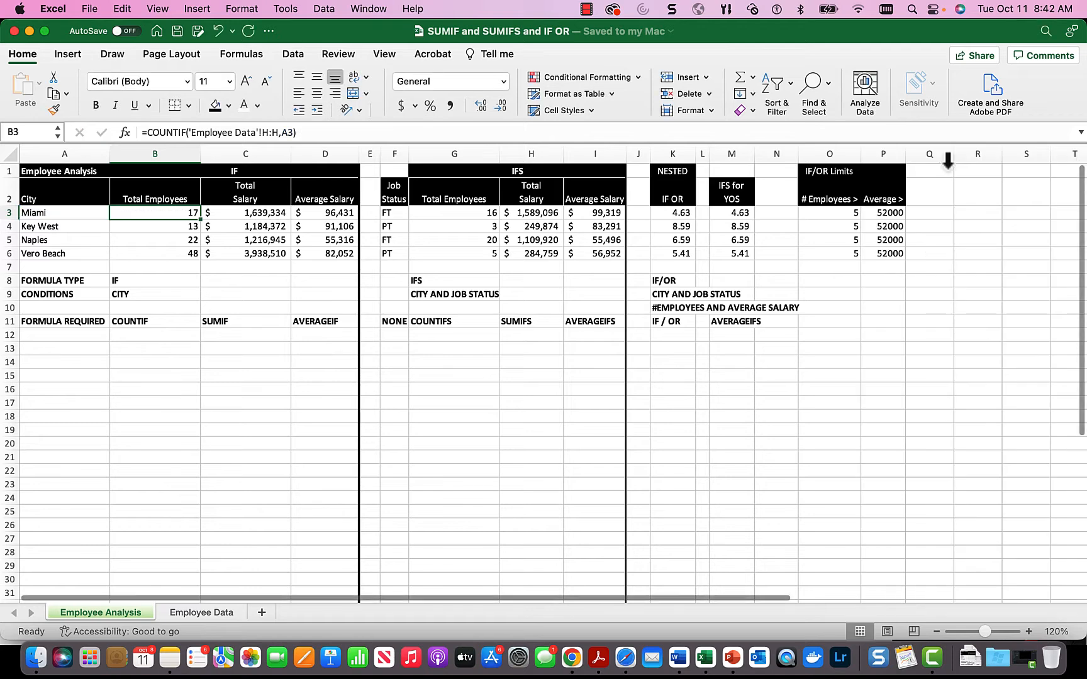
# Clear the criteria argument of Miami's COUNTIF formula in B3 and set it to city cell A3 again
pyautogui.click(125, 132)
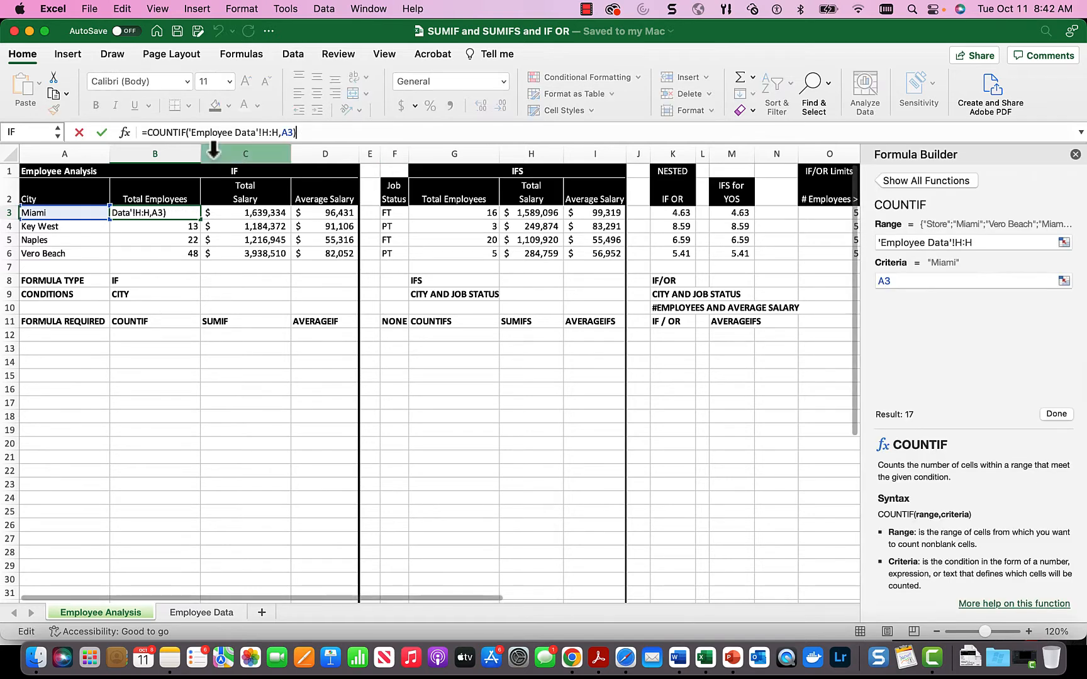
pyautogui.click(984, 243)
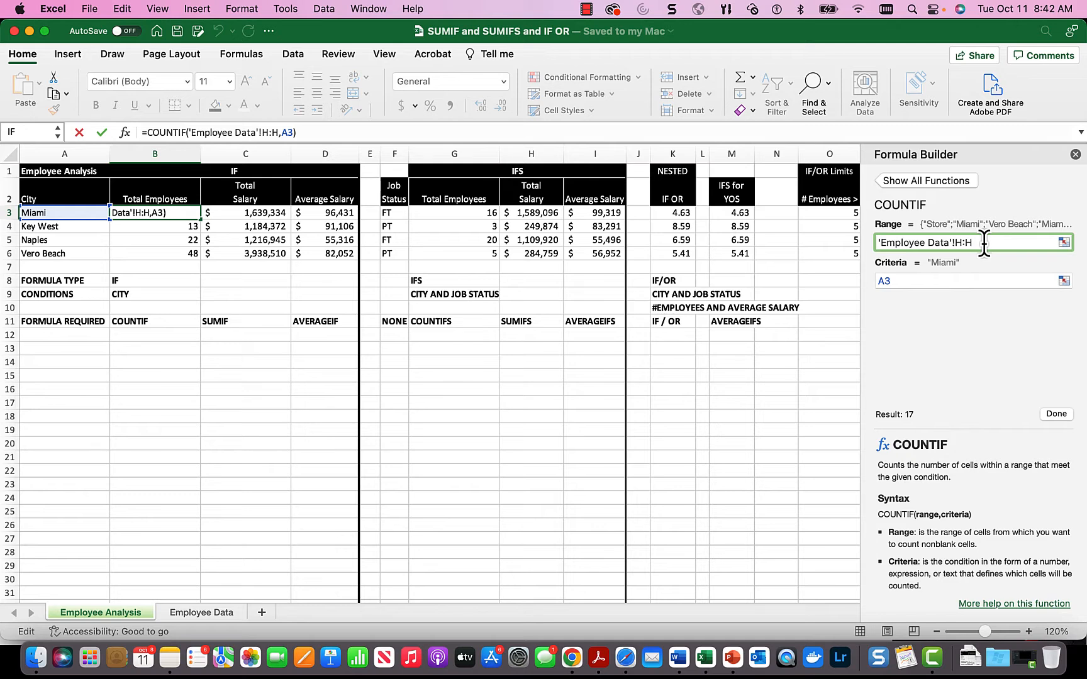
pyautogui.click(938, 281)
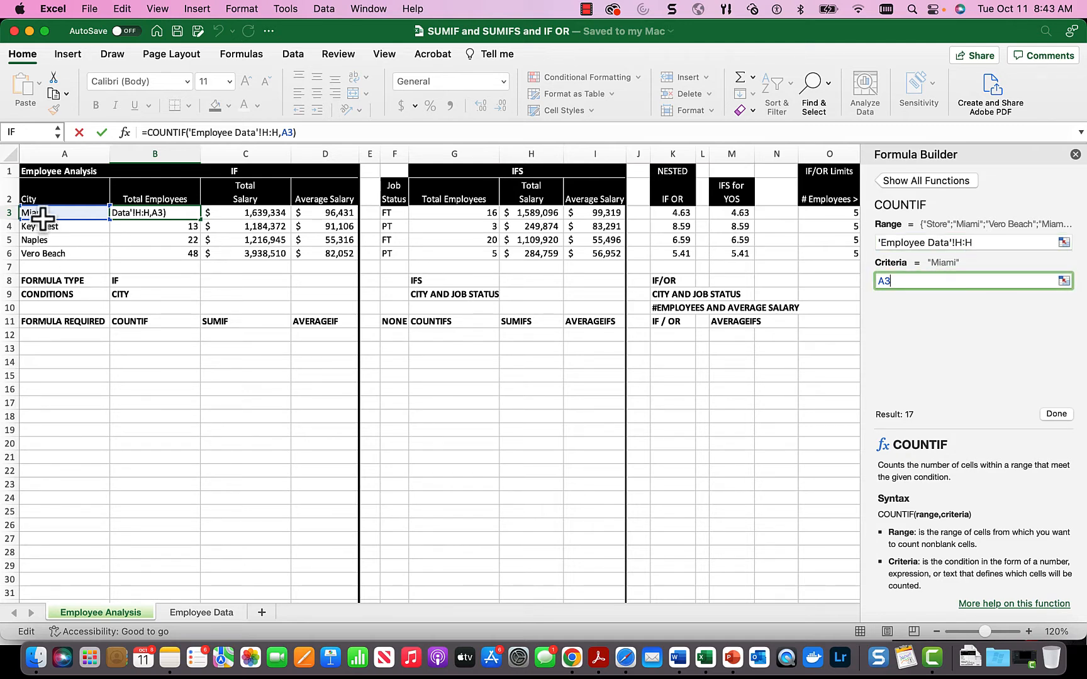
pyautogui.press('BackSpace')
pyautogui.press('BackSpace')
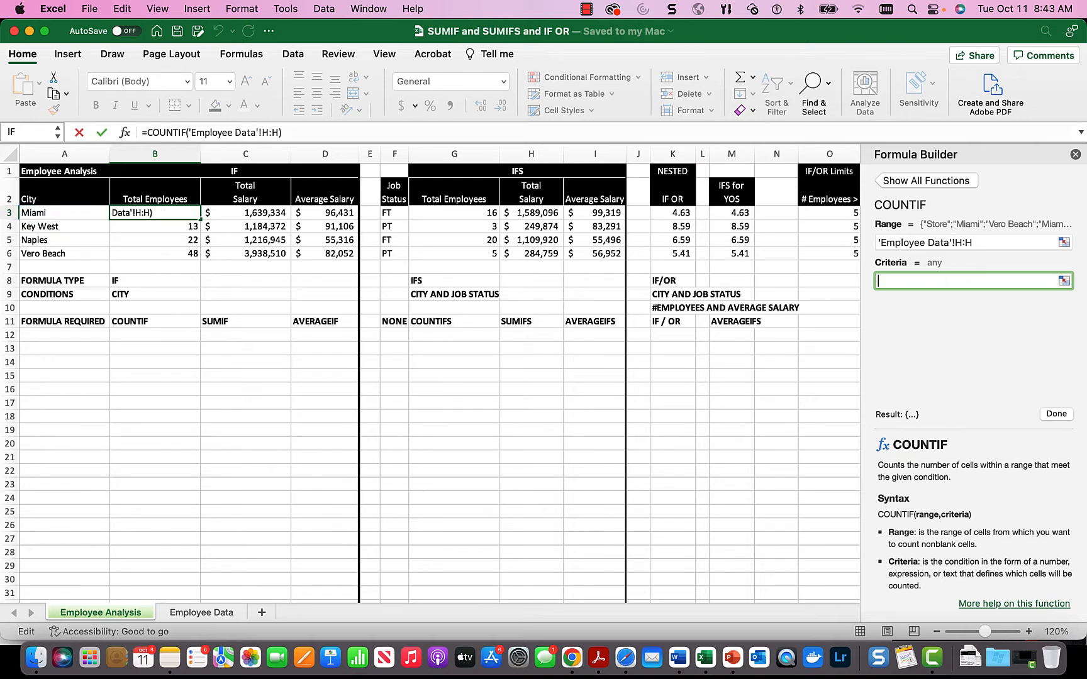
pyautogui.click(42, 214)
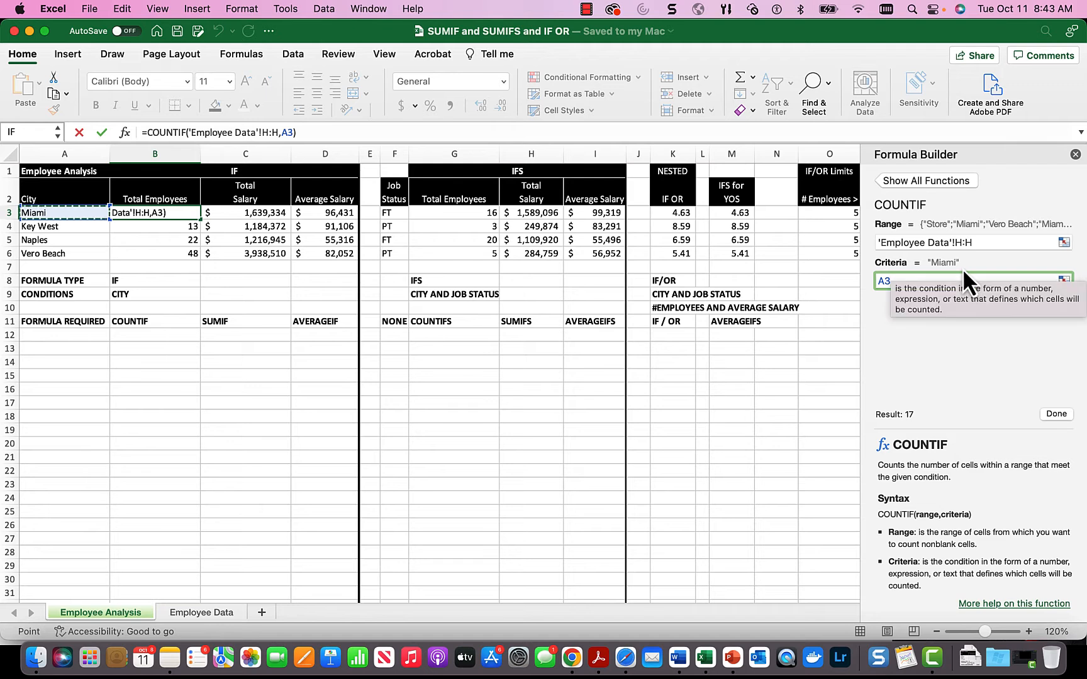
# Replace the COUNTIF range argument in B3 with the Store column H:H of the Employee Data sheet and accept the formula
pyautogui.click(1001, 242)
pyautogui.press('BackSpace')
pyautogui.press('BackSpace')
pyautogui.press('BackSpace')
pyautogui.press('BackSpace')
pyautogui.press('BackSpace')
pyautogui.press('BackSpace')
pyautogui.press('BackSpace')
pyautogui.press('BackSpace')
pyautogui.press('BackSpace')
pyautogui.press('BackSpace')
pyautogui.press('BackSpace')
pyautogui.press('BackSpace')
pyautogui.press('BackSpace')
pyautogui.press('BackSpace')
pyautogui.press('BackSpace')
pyautogui.press('BackSpace')
pyautogui.press('BackSpace')
pyautogui.press('BackSpace')
pyautogui.press('BackSpace')
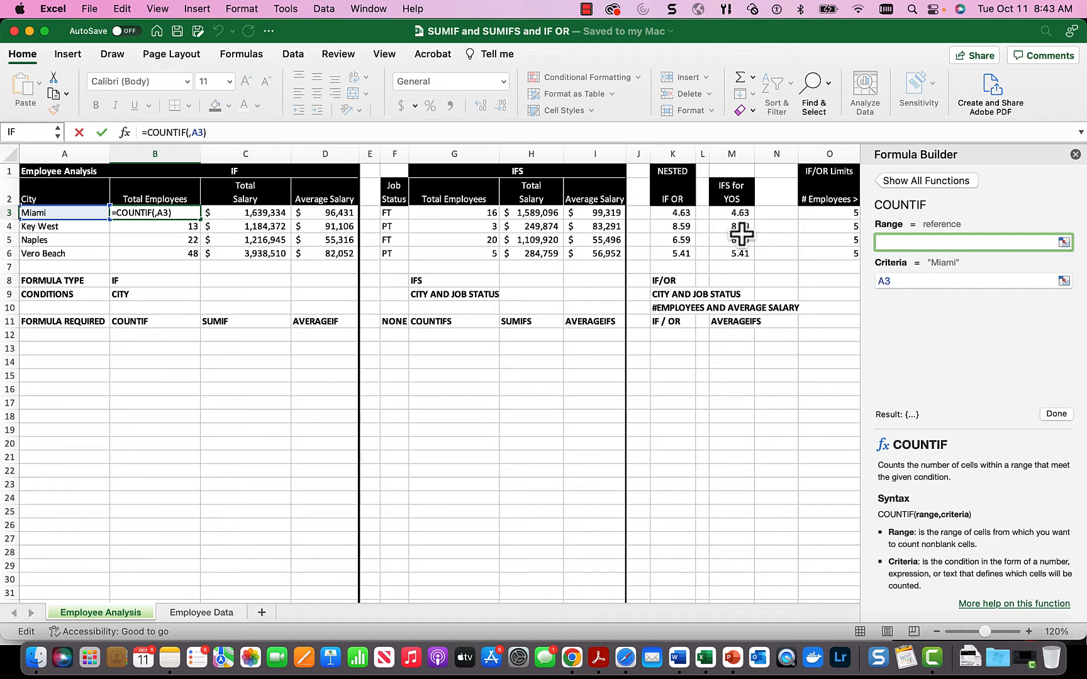
pyautogui.click(209, 611)
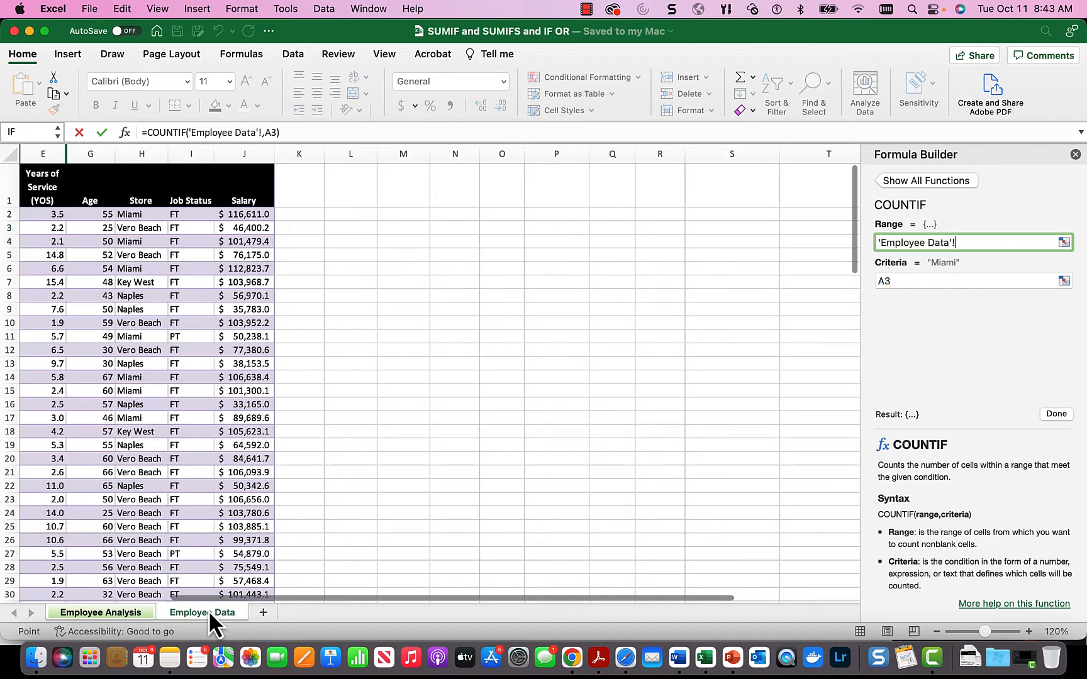
pyautogui.click(139, 154)
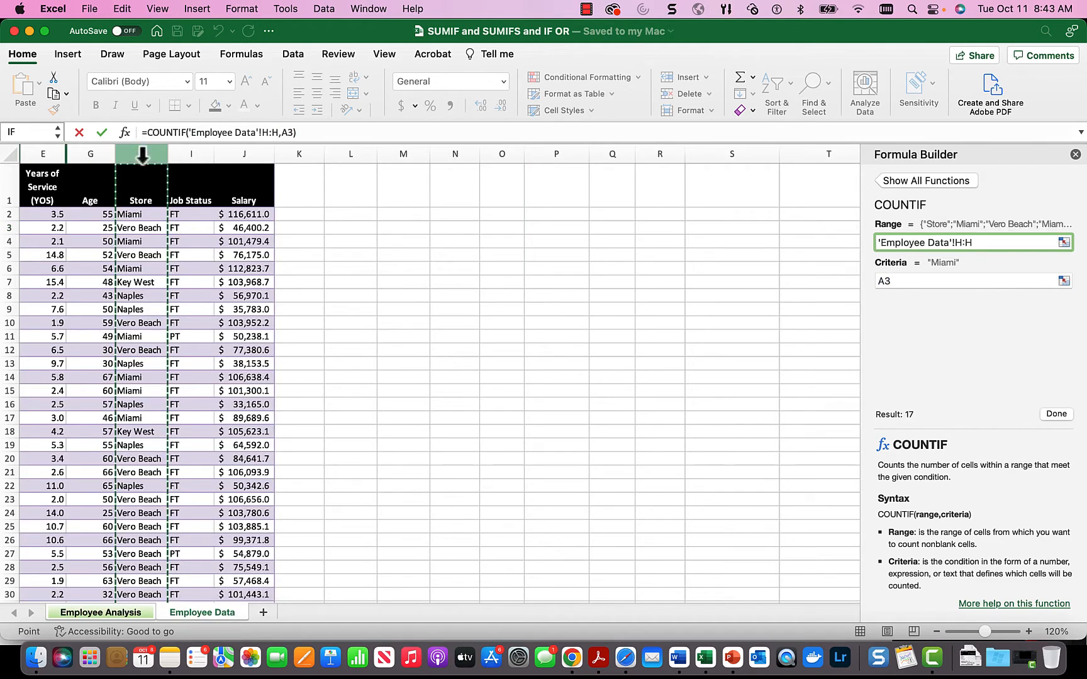
pyautogui.click(1056, 414)
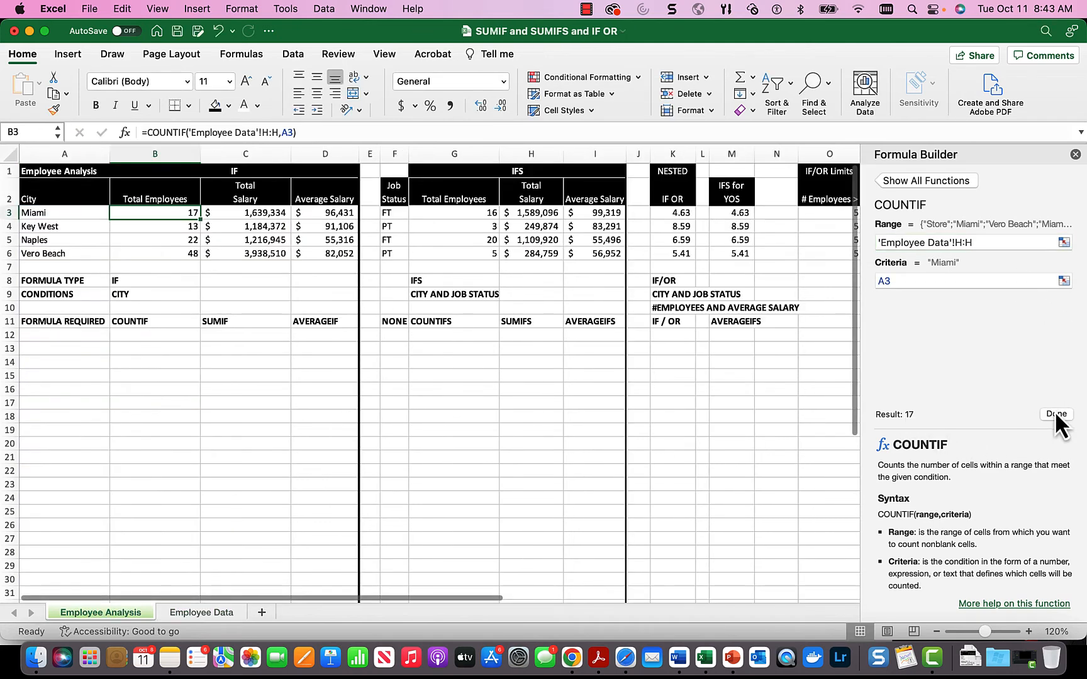
# Re-enter the sum range of the SUMIF formula in C3 as the Salary column J:J of the Employee Data sheet and accept it
pyautogui.click(252, 214)
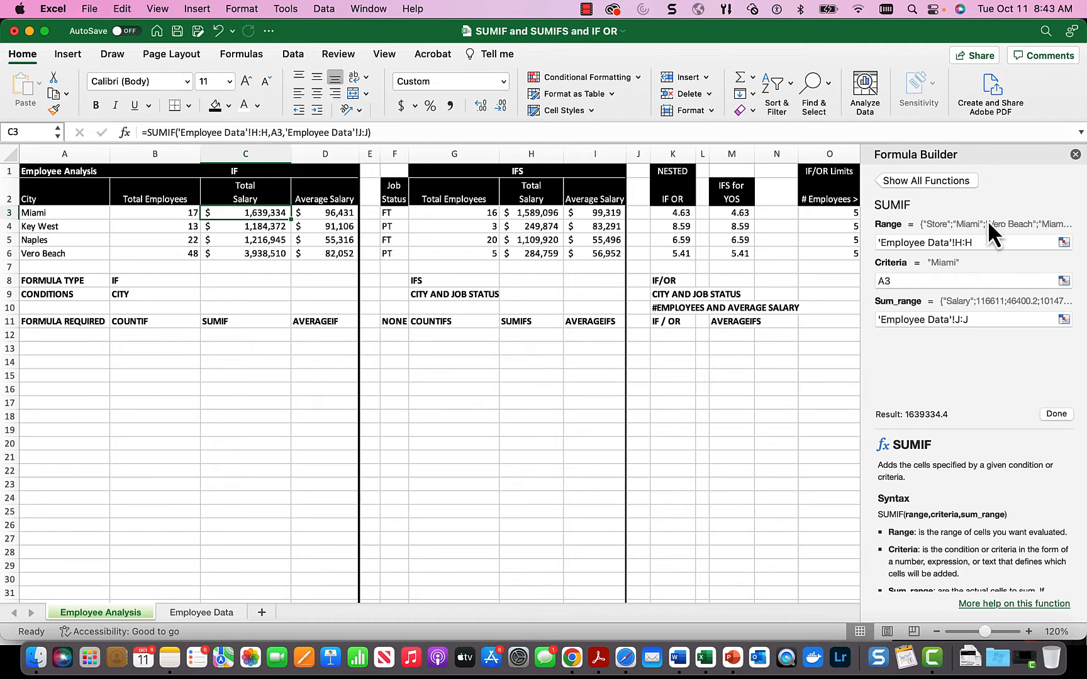
pyautogui.click(938, 281)
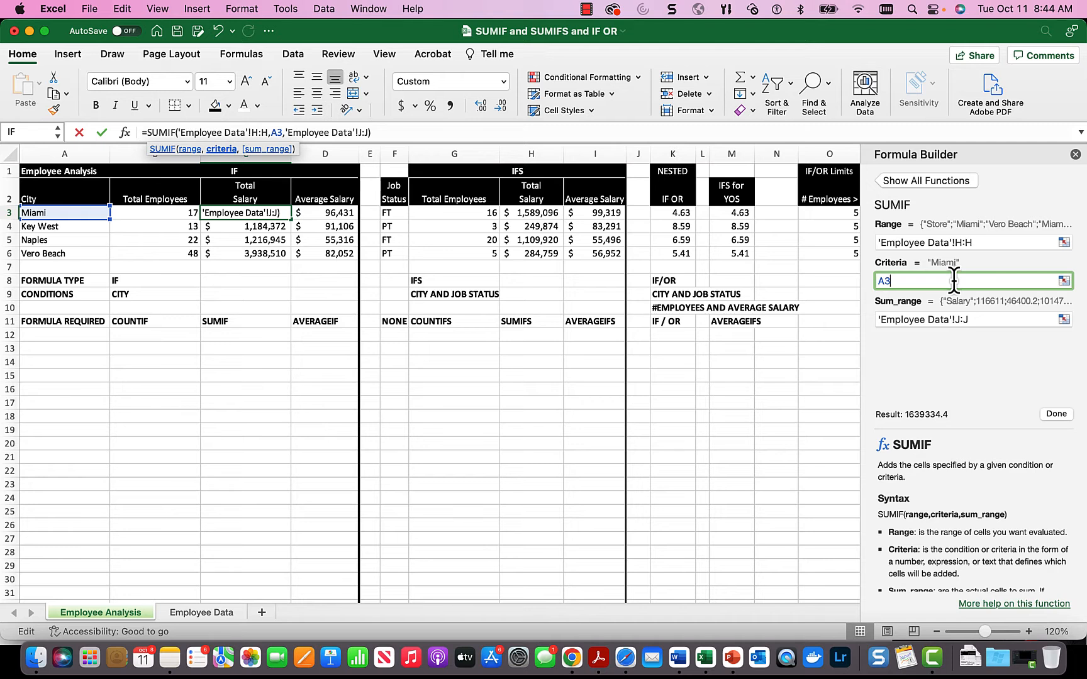
pyautogui.click(983, 323)
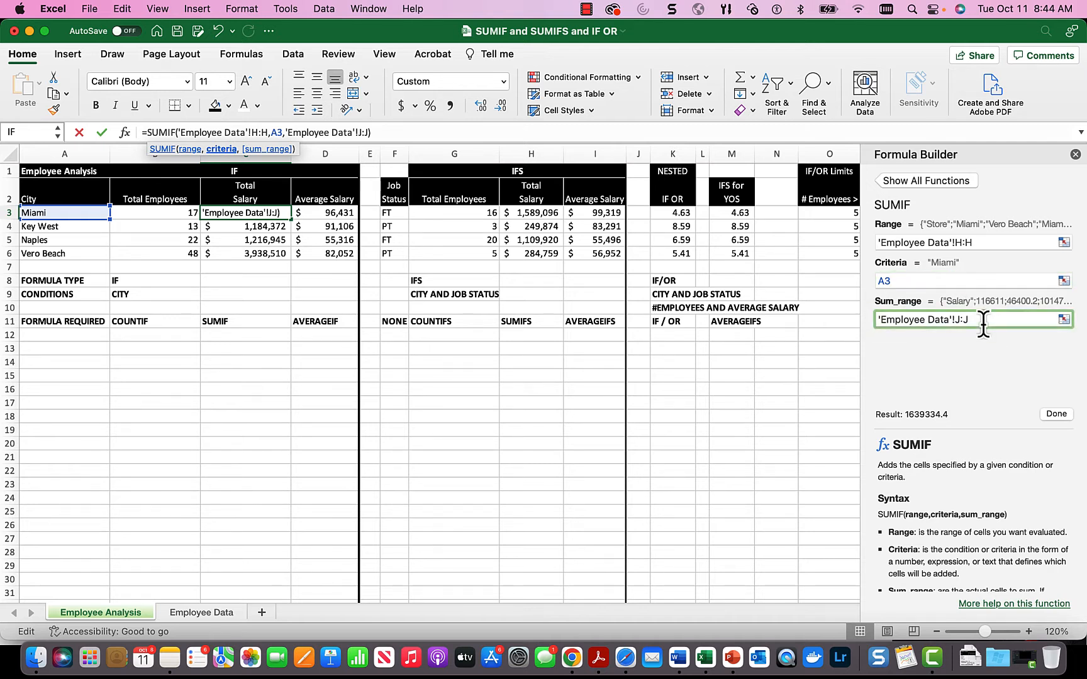
pyautogui.press('BackSpace')
pyautogui.press('BackSpace')
pyautogui.press('BackSpace')
pyautogui.press('BackSpace')
pyautogui.press('BackSpace')
pyautogui.press('BackSpace')
pyautogui.press('BackSpace')
pyautogui.press('BackSpace')
pyautogui.press('BackSpace')
pyautogui.press('BackSpace')
pyautogui.press('BackSpace')
pyautogui.press('BackSpace')
pyautogui.press('BackSpace')
pyautogui.press('BackSpace')
pyautogui.press('BackSpace')
pyautogui.press('BackSpace')
pyautogui.press('BackSpace')
pyautogui.press('BackSpace')
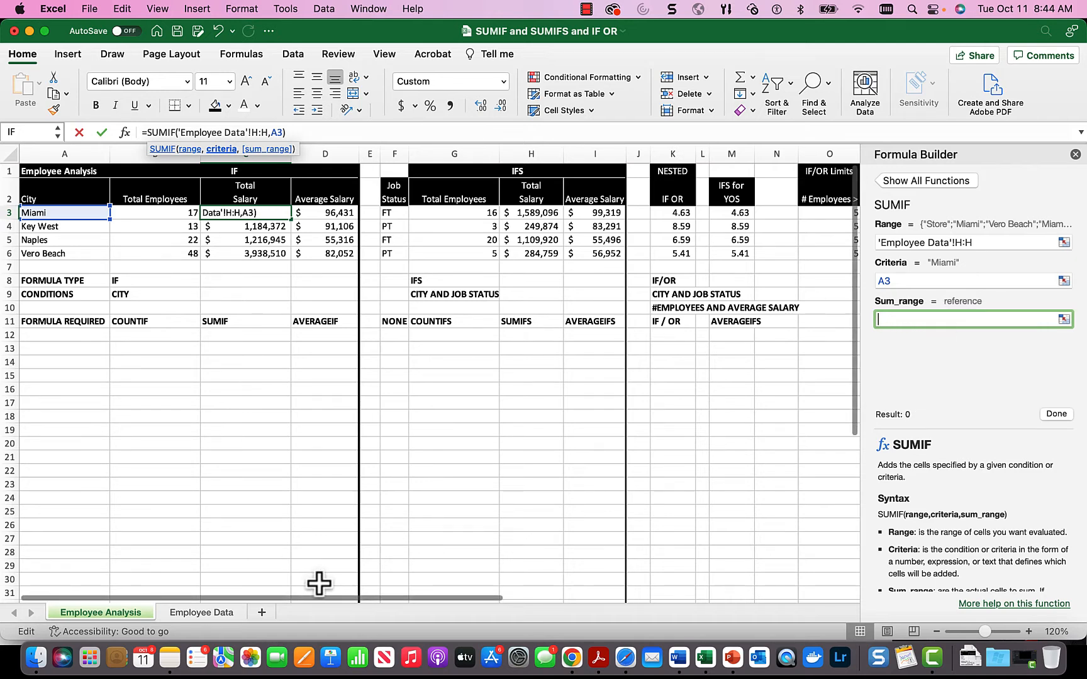
pyautogui.click(204, 616)
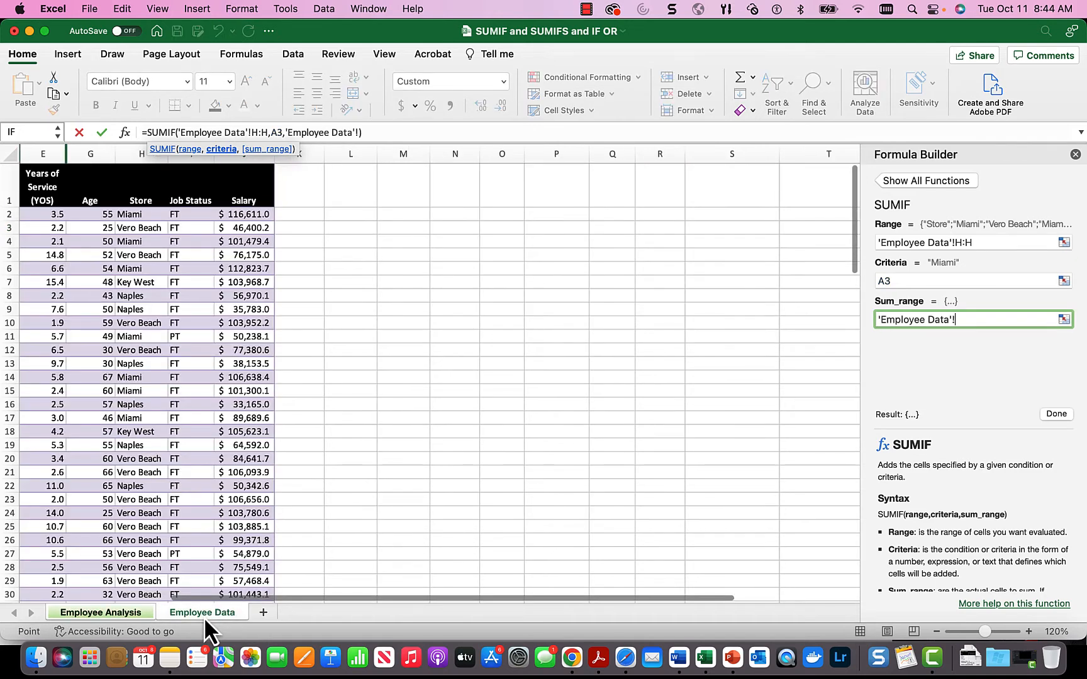
pyautogui.click(251, 160)
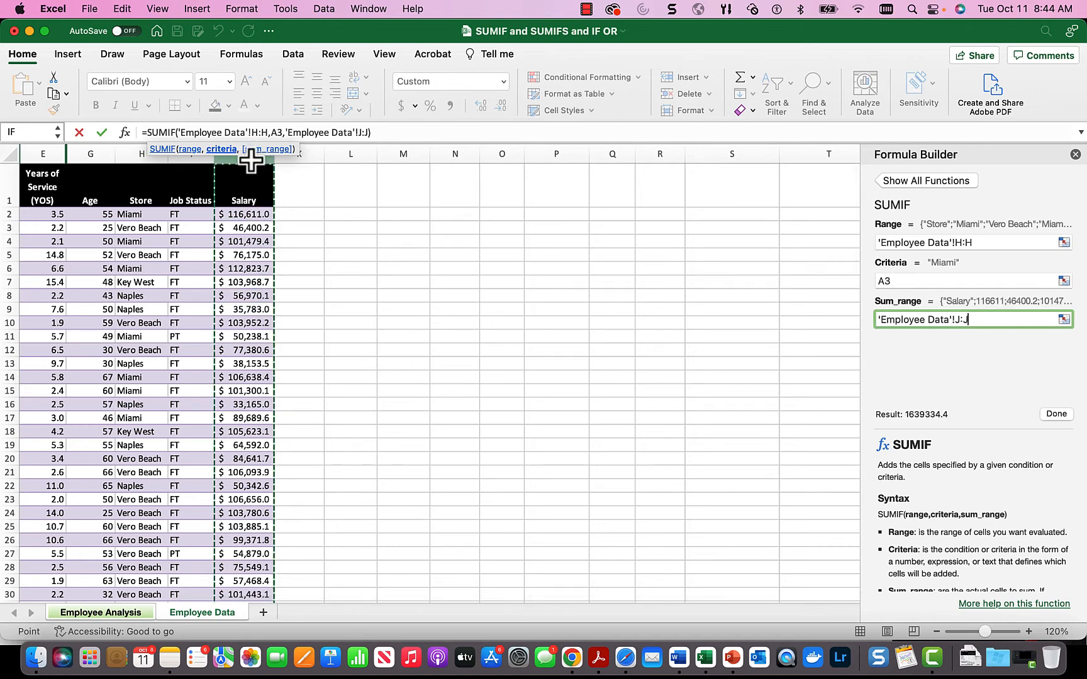
pyautogui.click(1056, 414)
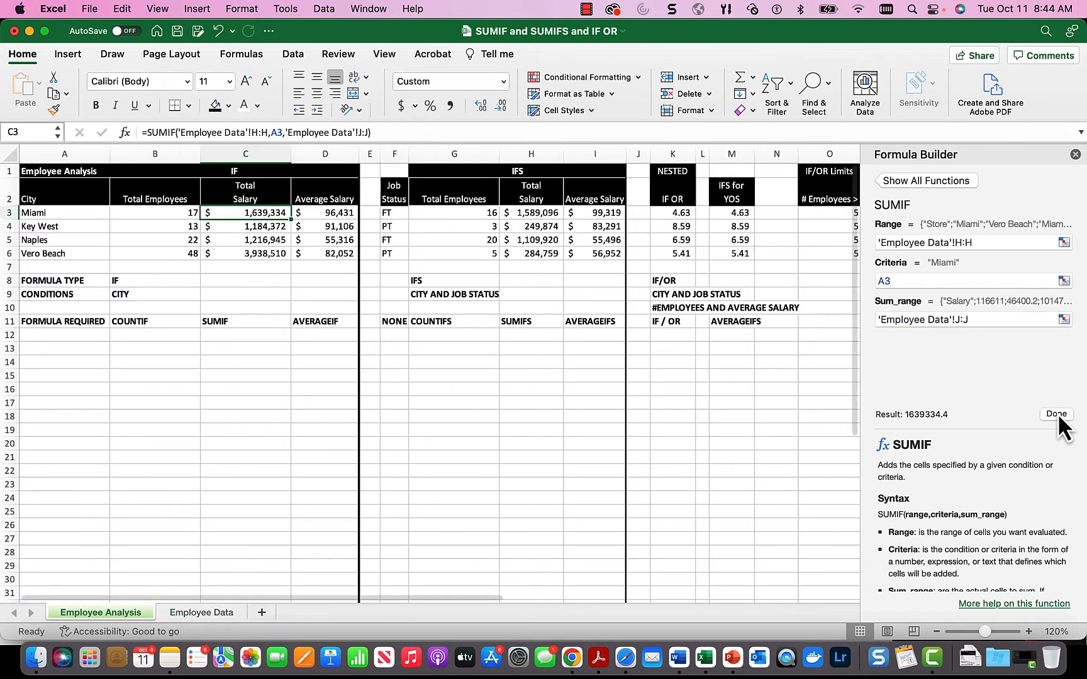
# Review the arguments of Miami's AVERAGEIF formula in D3, including the average range, and close the Formula Builder
pyautogui.click(334, 217)
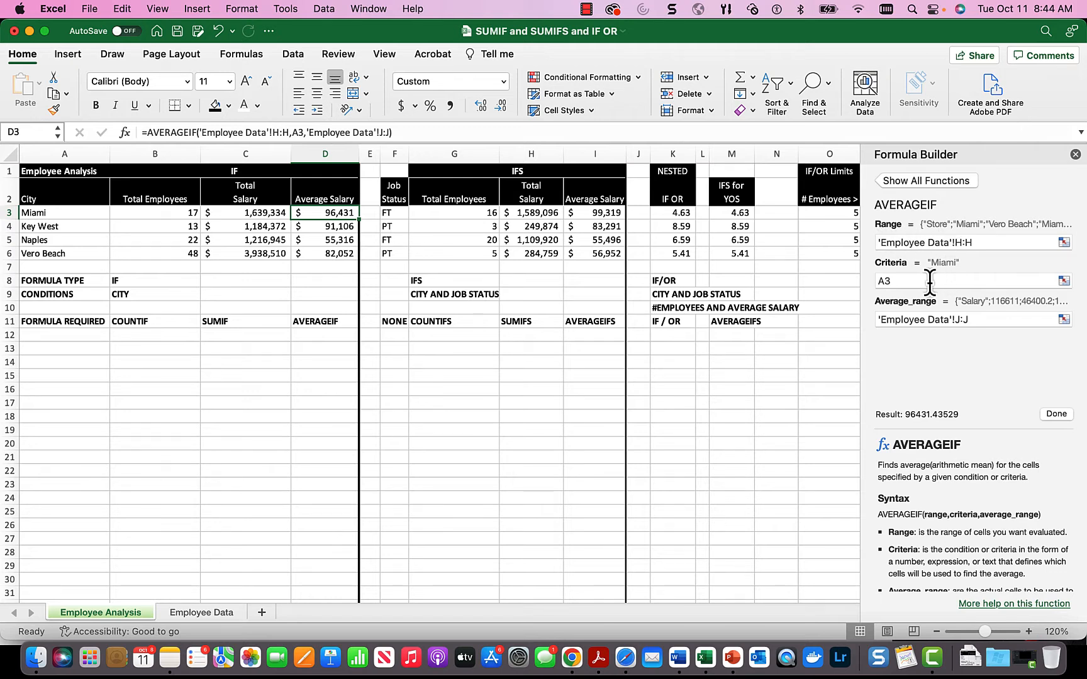
pyautogui.click(982, 318)
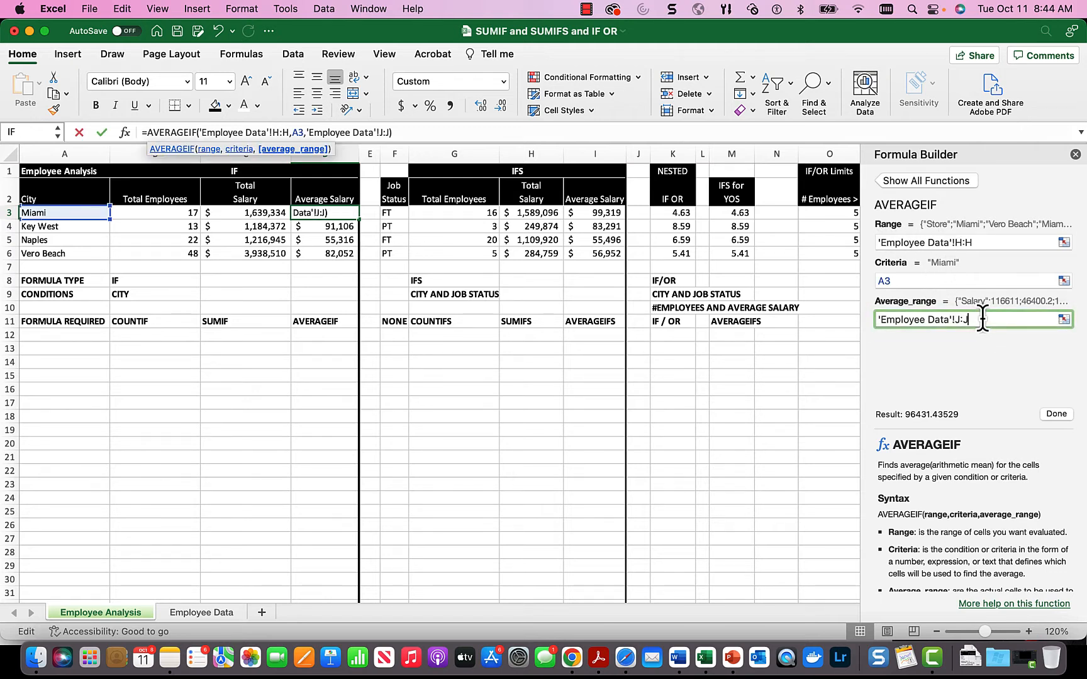
pyautogui.click(1075, 154)
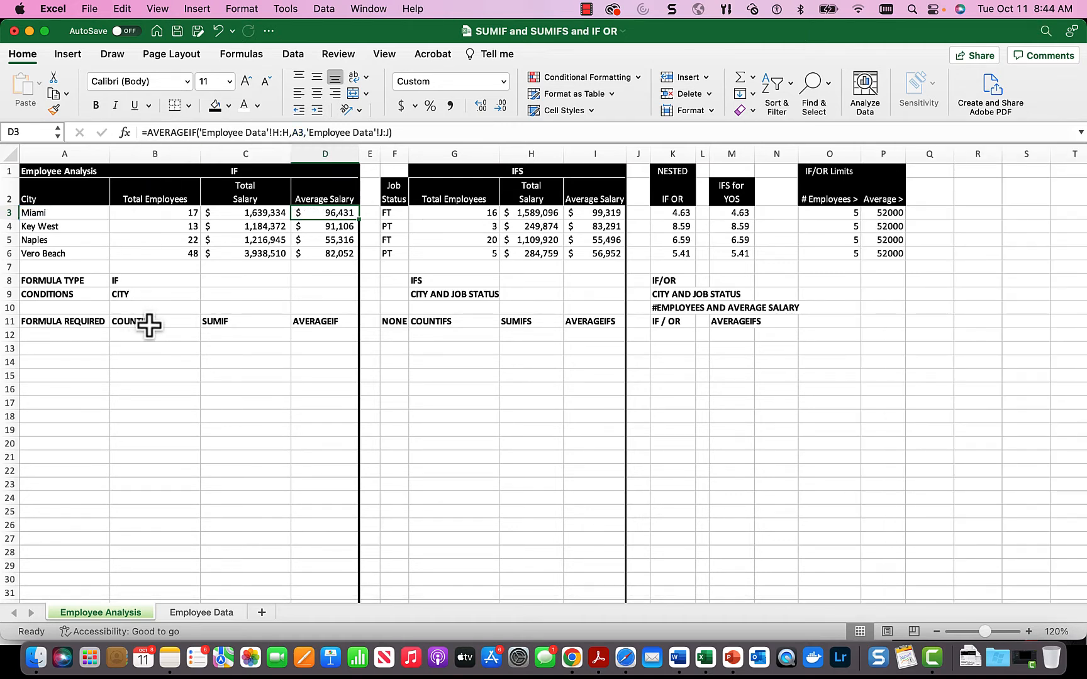
# Review the COUNTIFS, SUMIFS and AVERAGEIFS formulas for Miami in cells G3 to I3 and the IFS formula type label
pyautogui.click(468, 216)
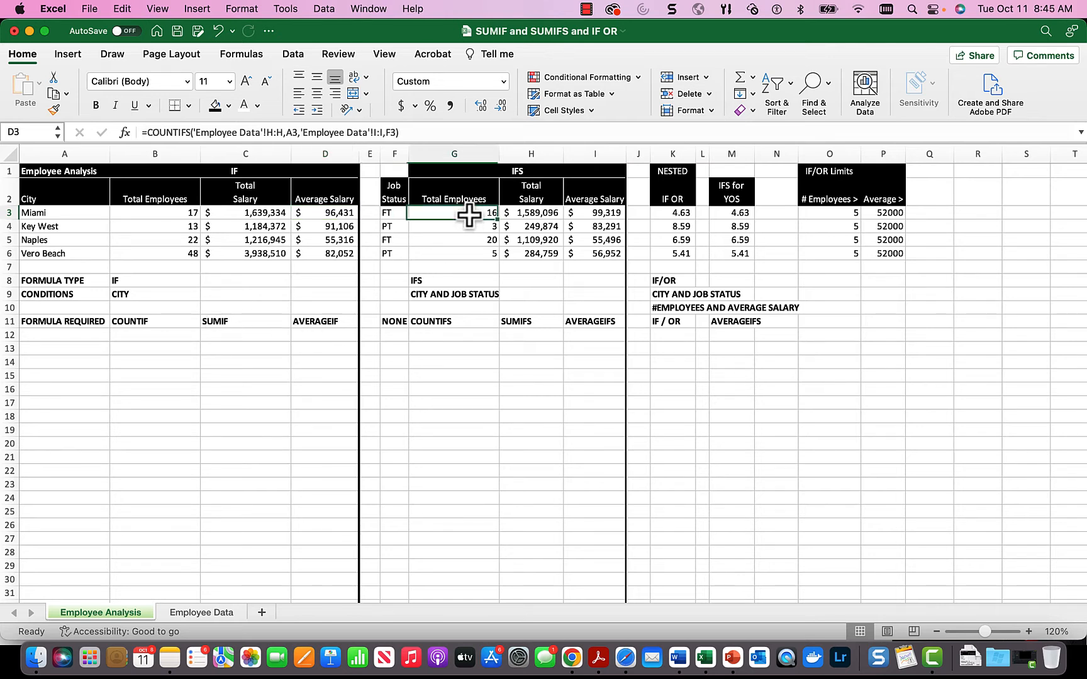
pyautogui.click(456, 282)
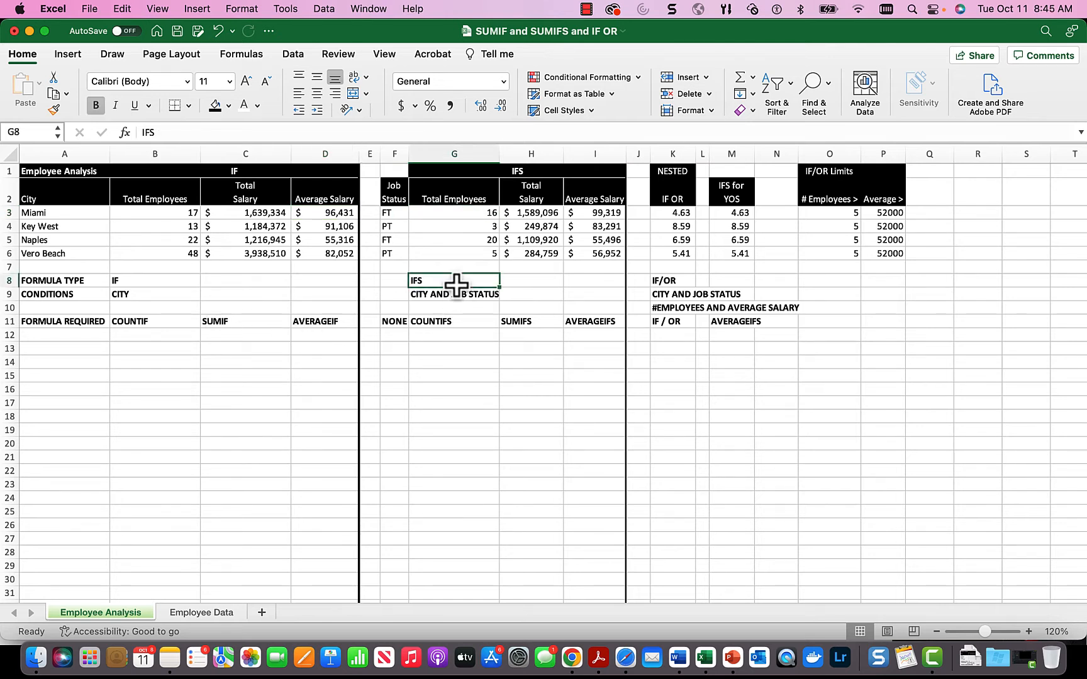
pyautogui.click(459, 214)
pyautogui.press('Right')
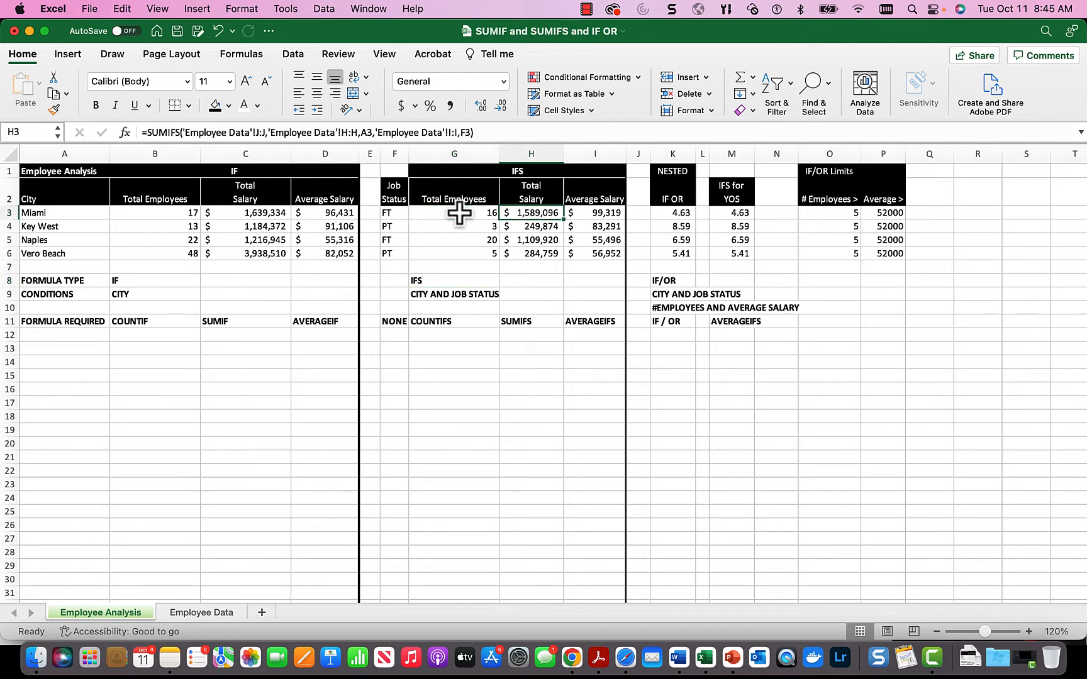
pyautogui.press('Right')
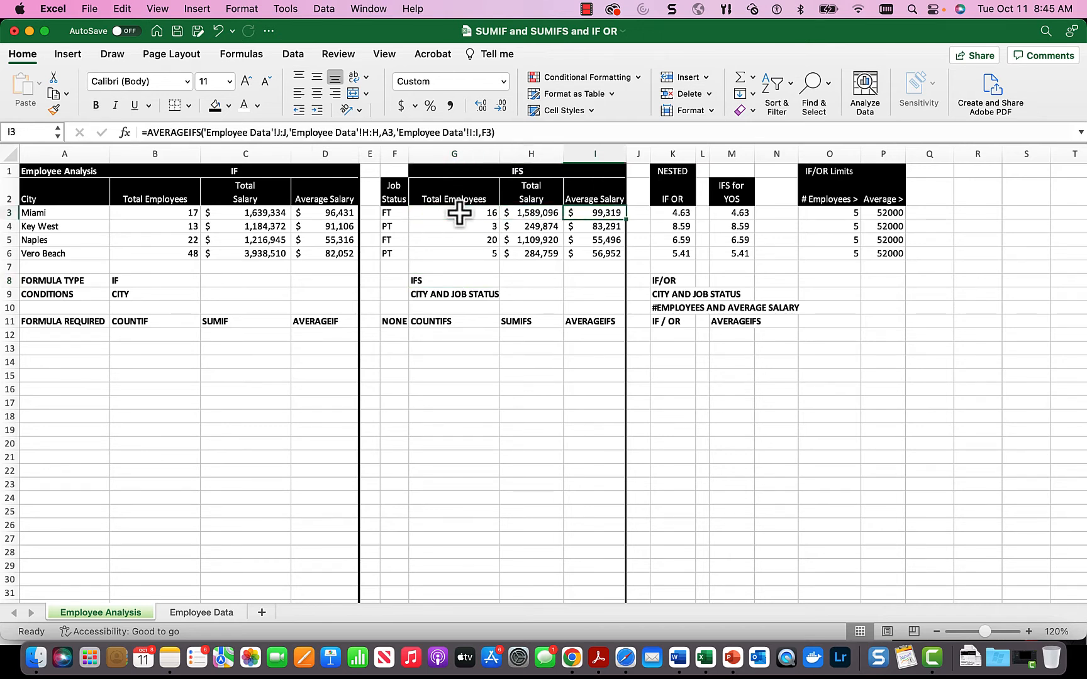
# Examine the IFS formula type label and the CITY AND JOB STATUS conditions label in G9
pyautogui.press('Down')
pyautogui.press('Down')
pyautogui.press('Down')
pyautogui.press('Down')
pyautogui.press('Down')
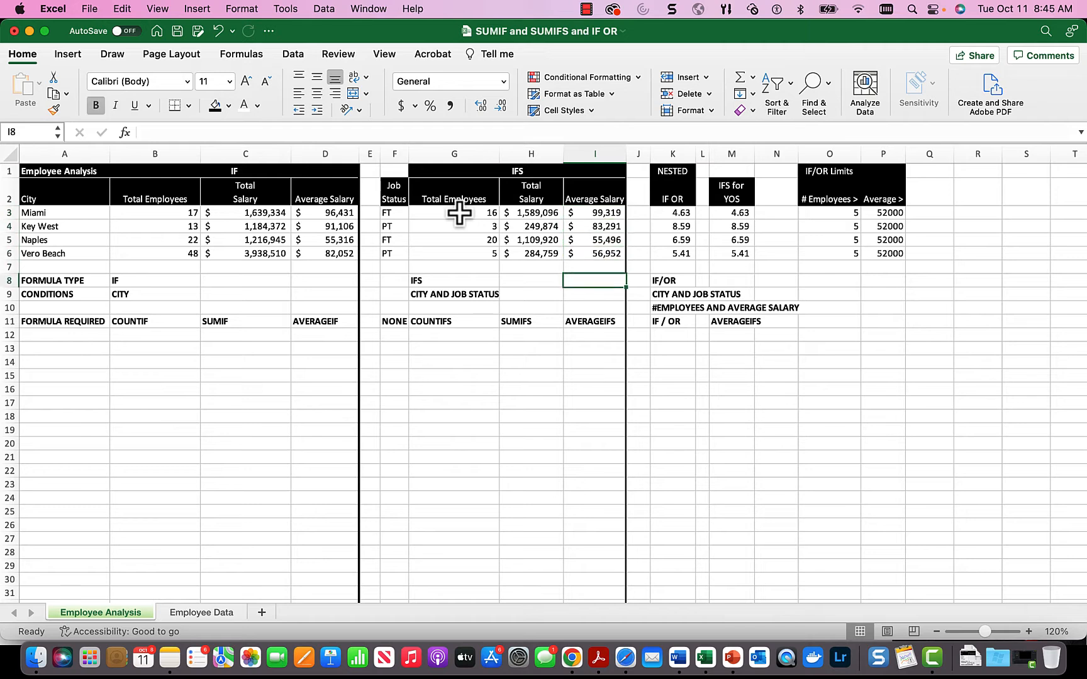
pyautogui.press('Left')
pyautogui.press('Left')
pyautogui.press('Down')
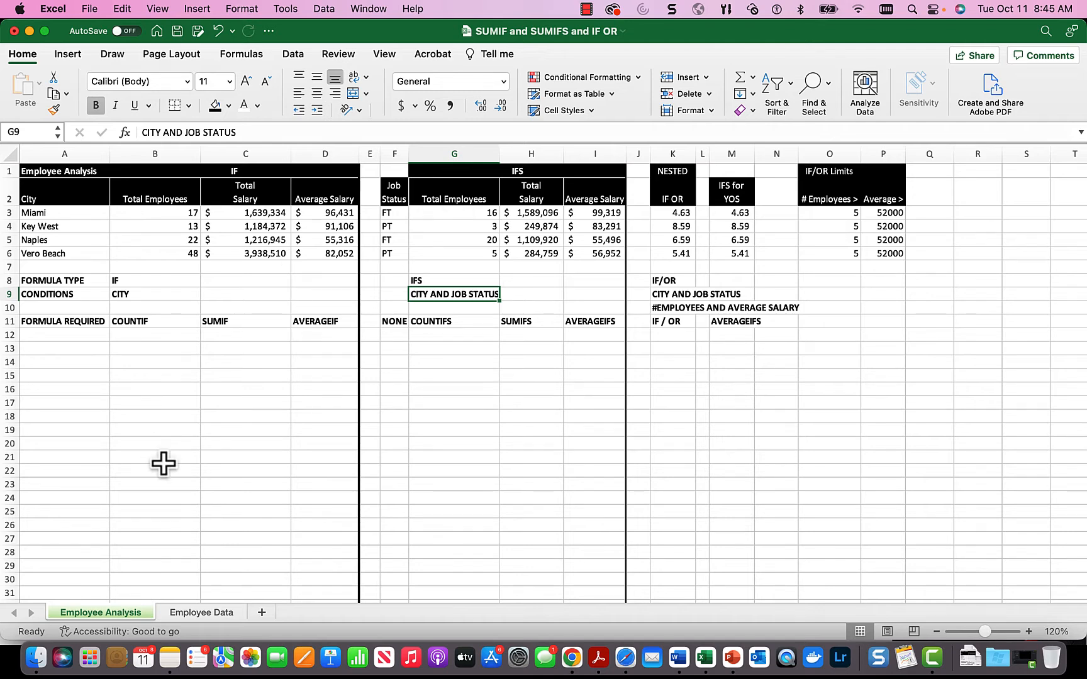
# Rename the Store header in H1 of the Employee Data sheet to CITY and return to the Employee Analysis sheet
pyautogui.click(199, 613)
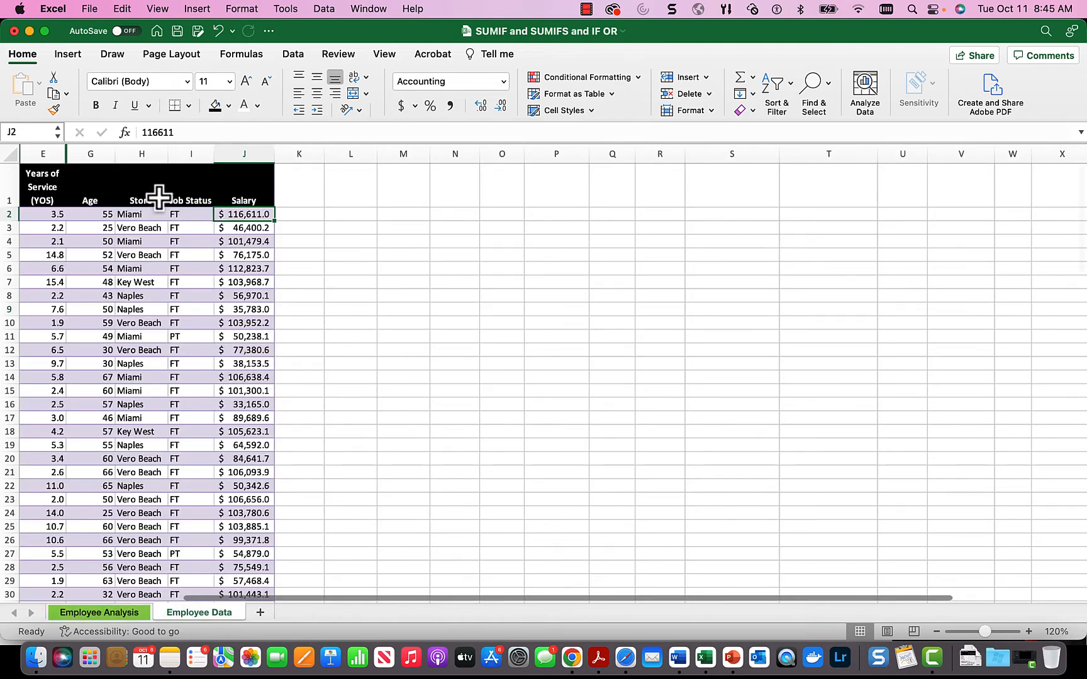
pyautogui.click(142, 199)
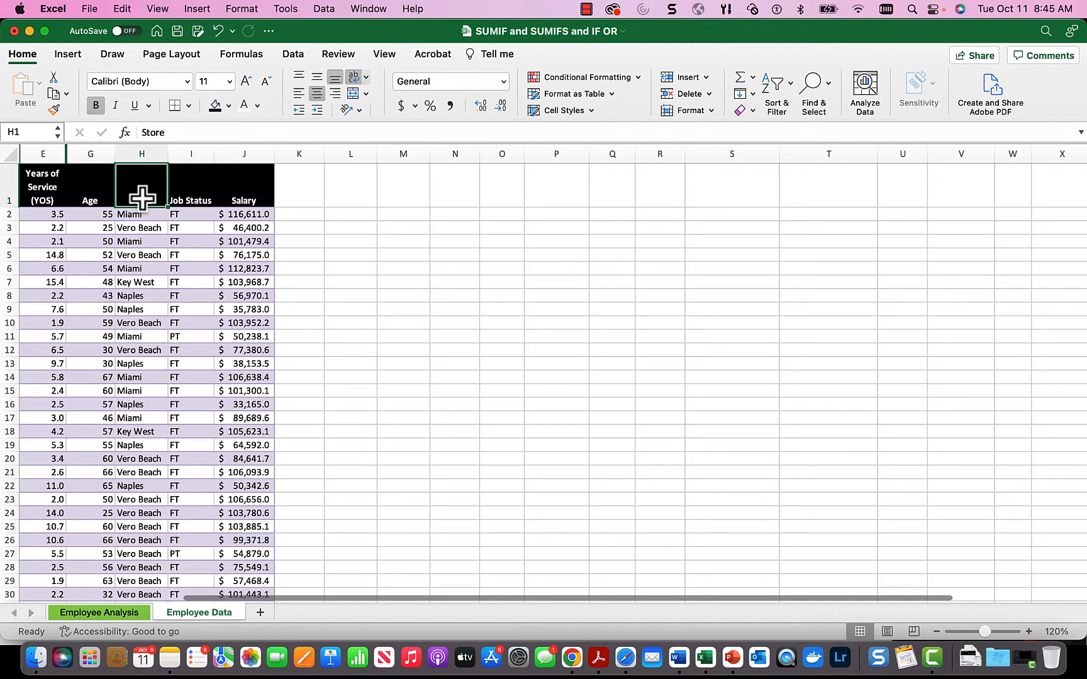
pyautogui.write('CITY')
pyautogui.press('Tab')
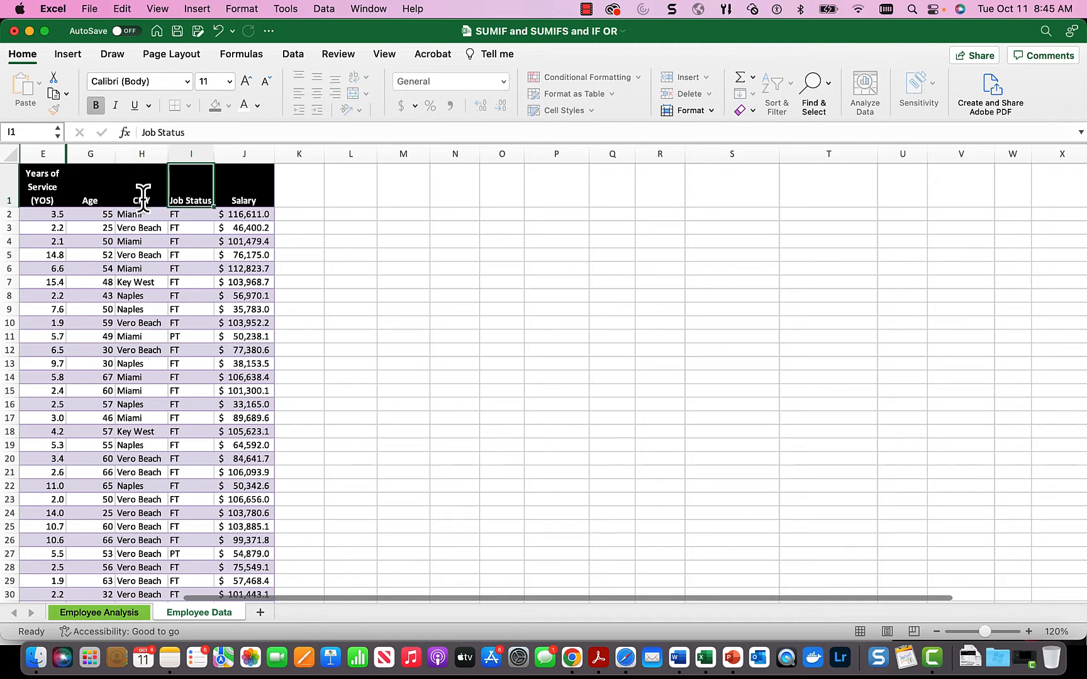
pyautogui.click(120, 613)
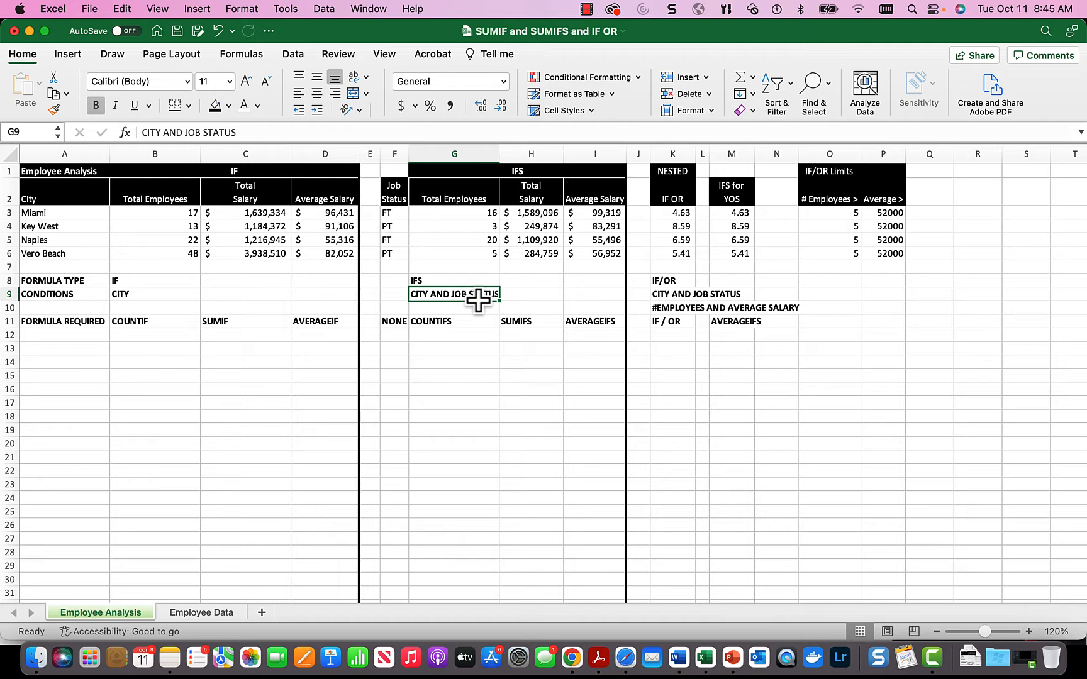
# Compare Miami's COUNTIFS, SUMIFS and AVERAGEIFS formulas across G3:I3 of the Employee Analysis sheet
pyautogui.click(469, 213)
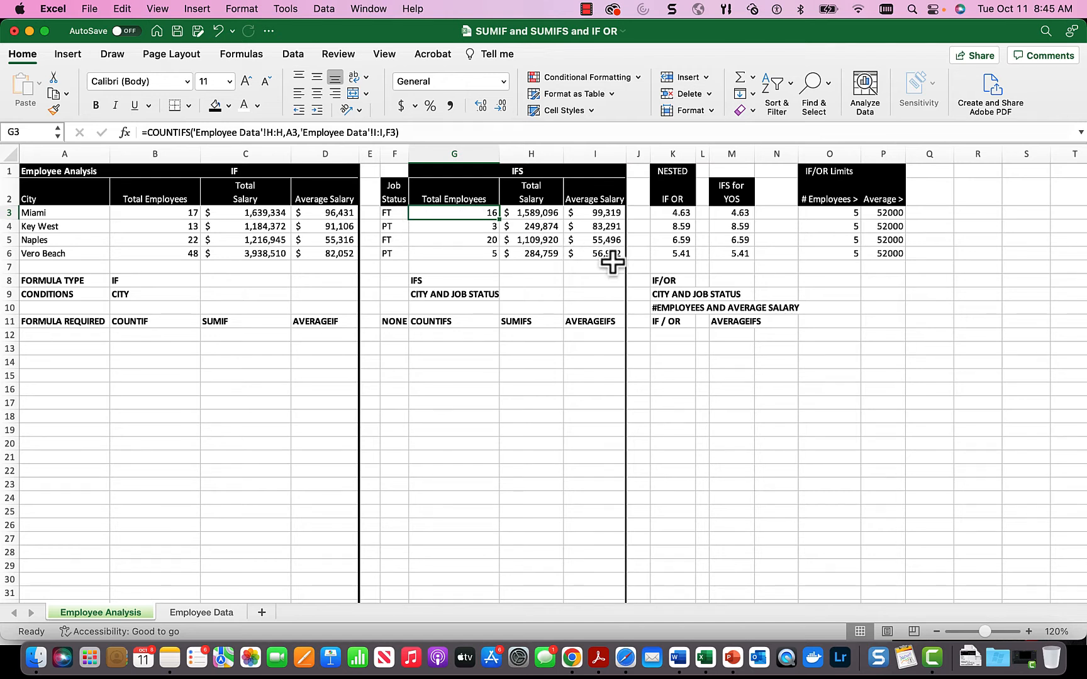
pyautogui.press('Right')
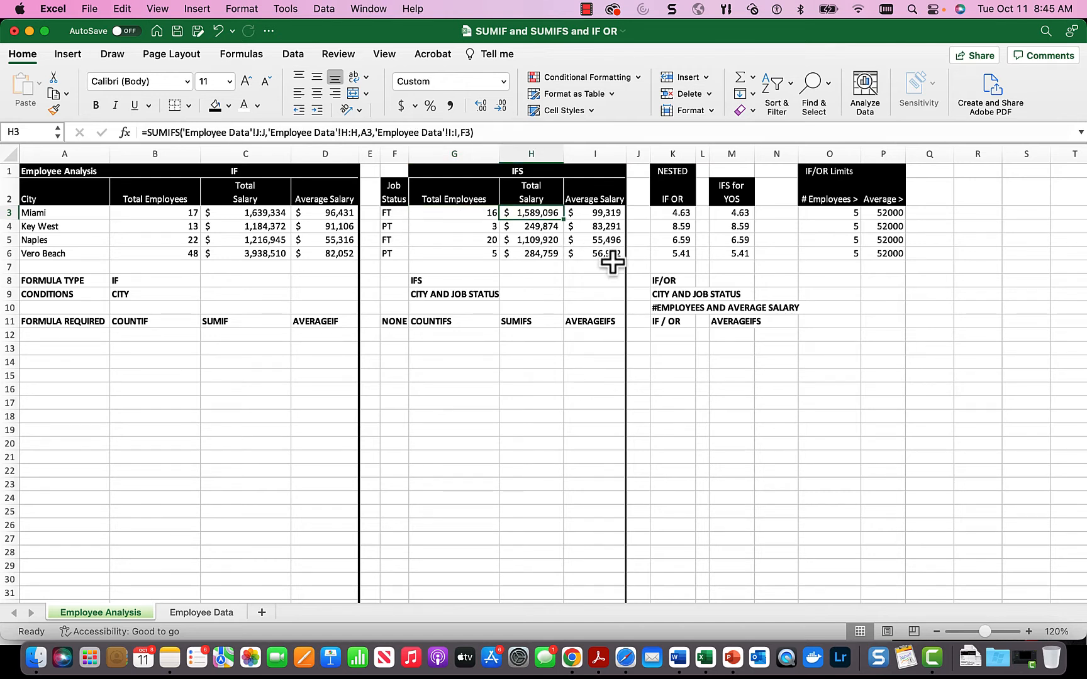
pyautogui.press('Right')
pyautogui.press('Left')
pyautogui.press('Left')
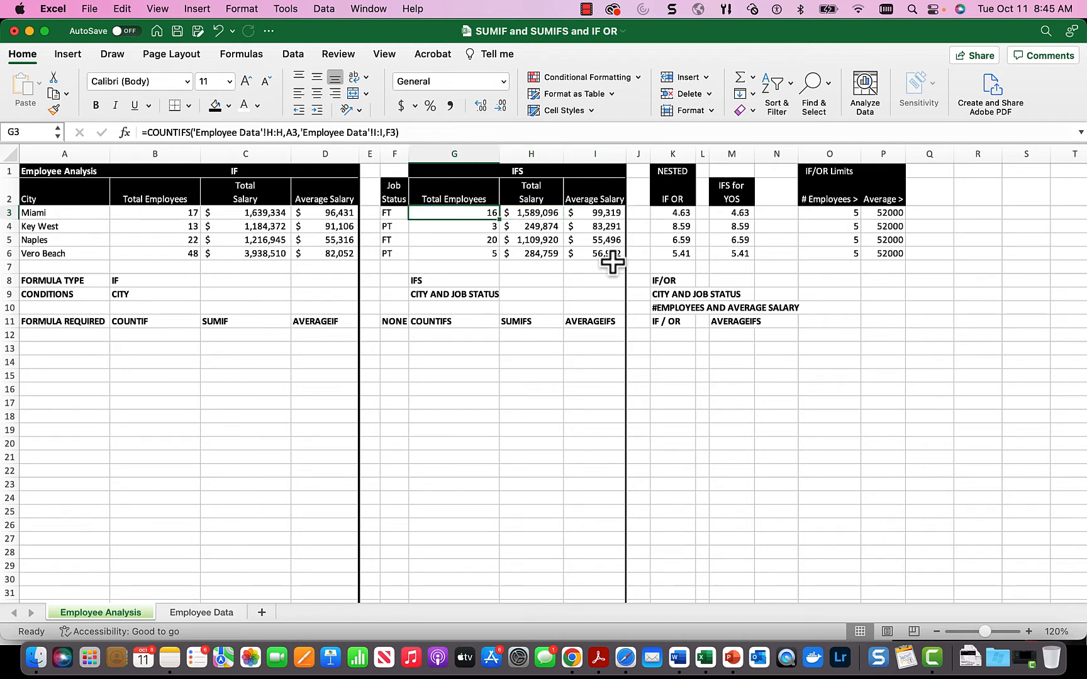
# Re-enter the second criteria range of the COUNTIFS formula in G3 as the Job Status column I:I of the Employee Data sheet and accept it
pyautogui.click(125, 133)
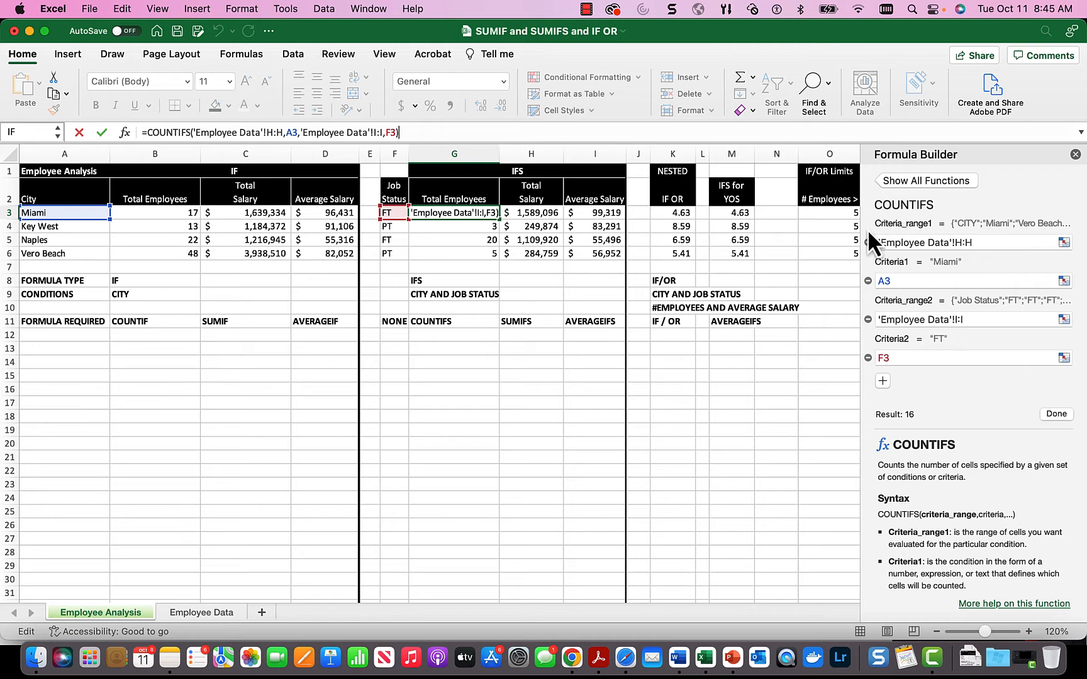
pyautogui.moveTo(910, 229)
pyautogui.click(984, 321)
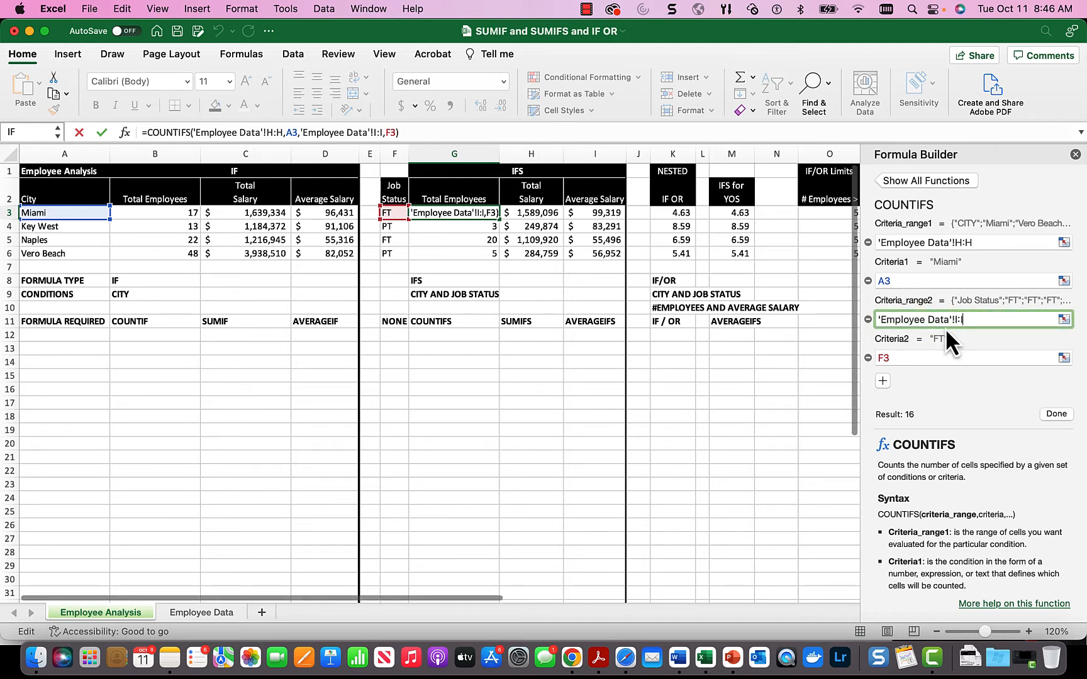
pyautogui.press('BackSpace')
pyautogui.press('BackSpace')
pyautogui.press('BackSpace')
pyautogui.press('BackSpace')
pyautogui.press('BackSpace')
pyautogui.press('BackSpace')
pyautogui.press('BackSpace')
pyautogui.press('BackSpace')
pyautogui.press('BackSpace')
pyautogui.press('BackSpace')
pyautogui.press('BackSpace')
pyautogui.press('BackSpace')
pyautogui.press('BackSpace')
pyautogui.press('BackSpace')
pyautogui.press('BackSpace')
pyautogui.press('BackSpace')
pyautogui.press('BackSpace')
pyautogui.press('BackSpace')
pyautogui.press('BackSpace')
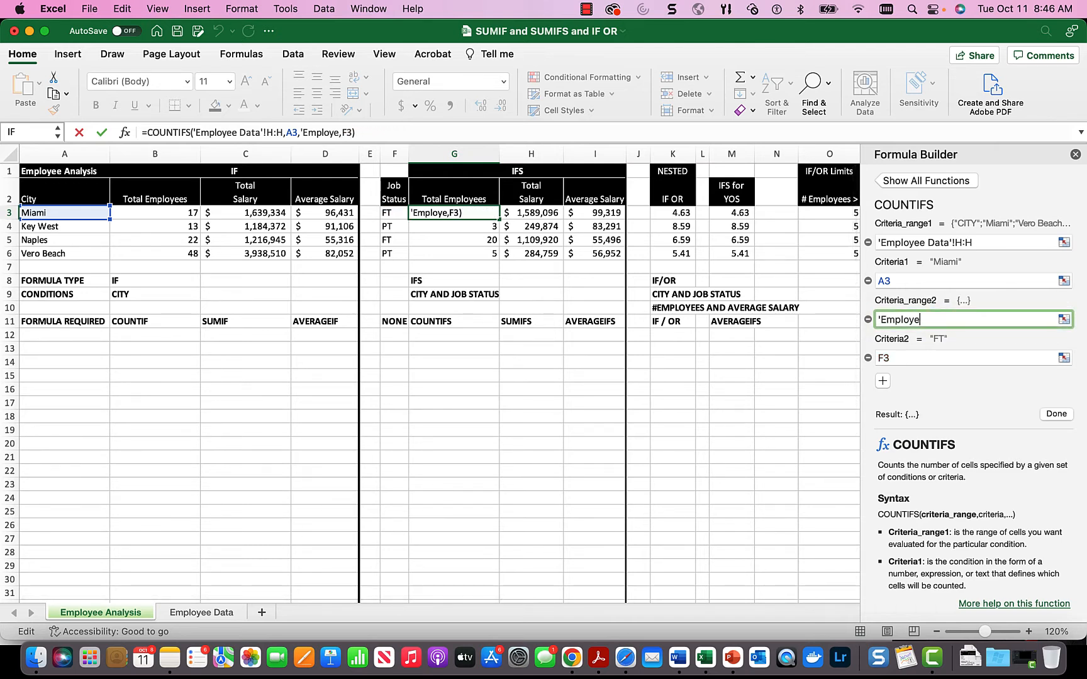
pyautogui.click(220, 617)
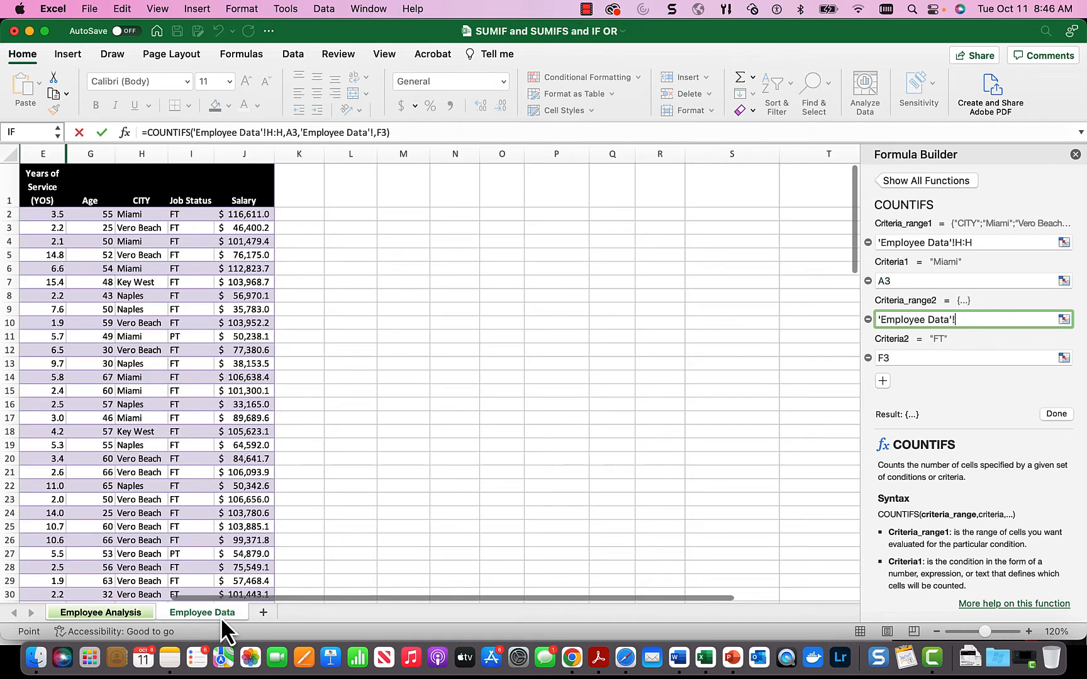
pyautogui.click(184, 149)
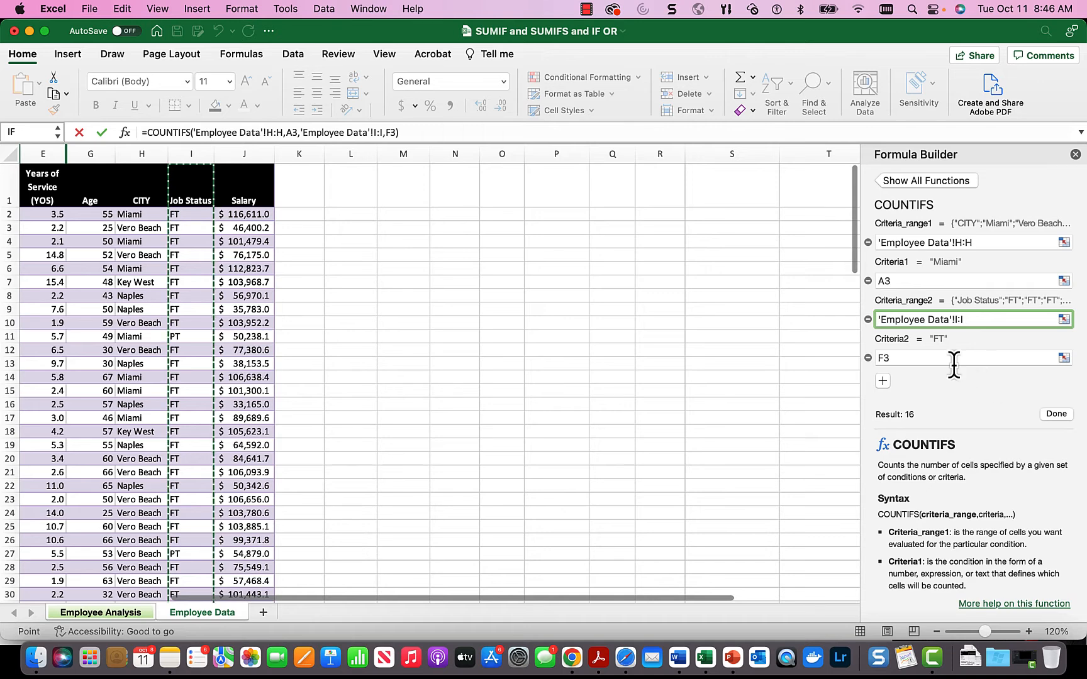
pyautogui.click(1058, 415)
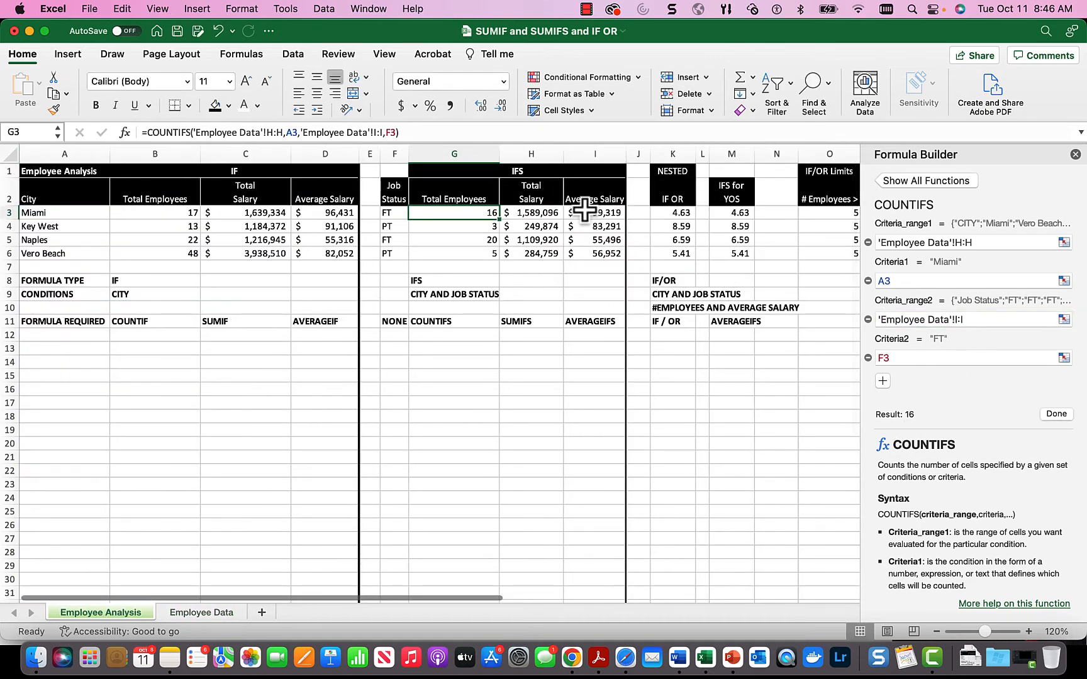
# Examine the sum range, criteria ranges and criteria of Miami's SUMIFS formula in H3
pyautogui.click(534, 215)
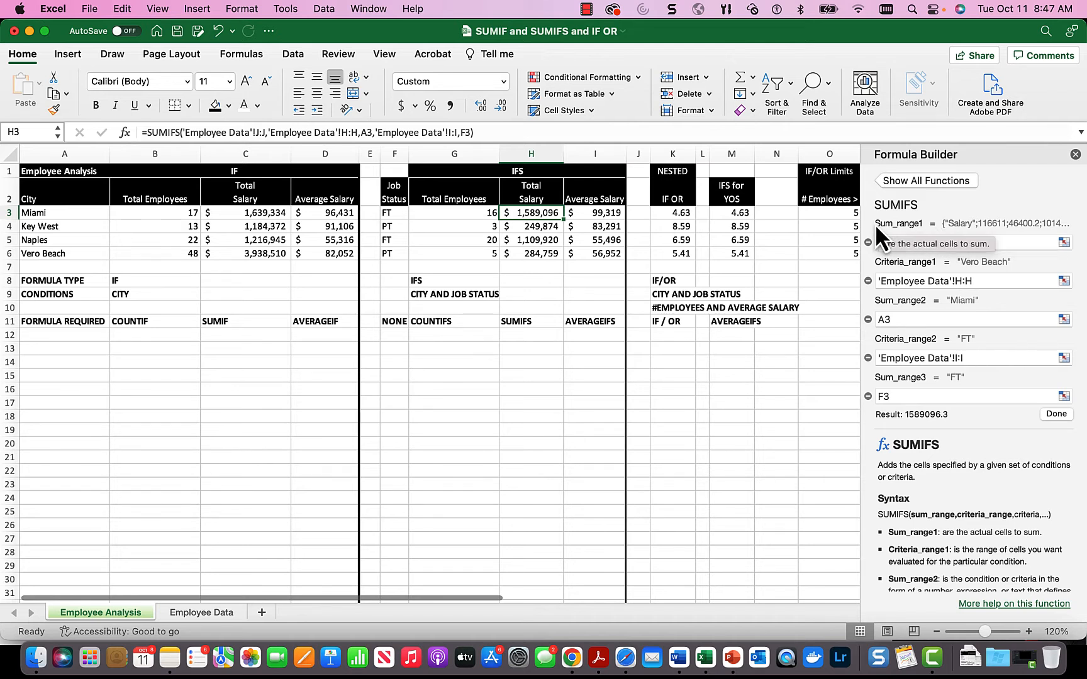
pyautogui.click(980, 318)
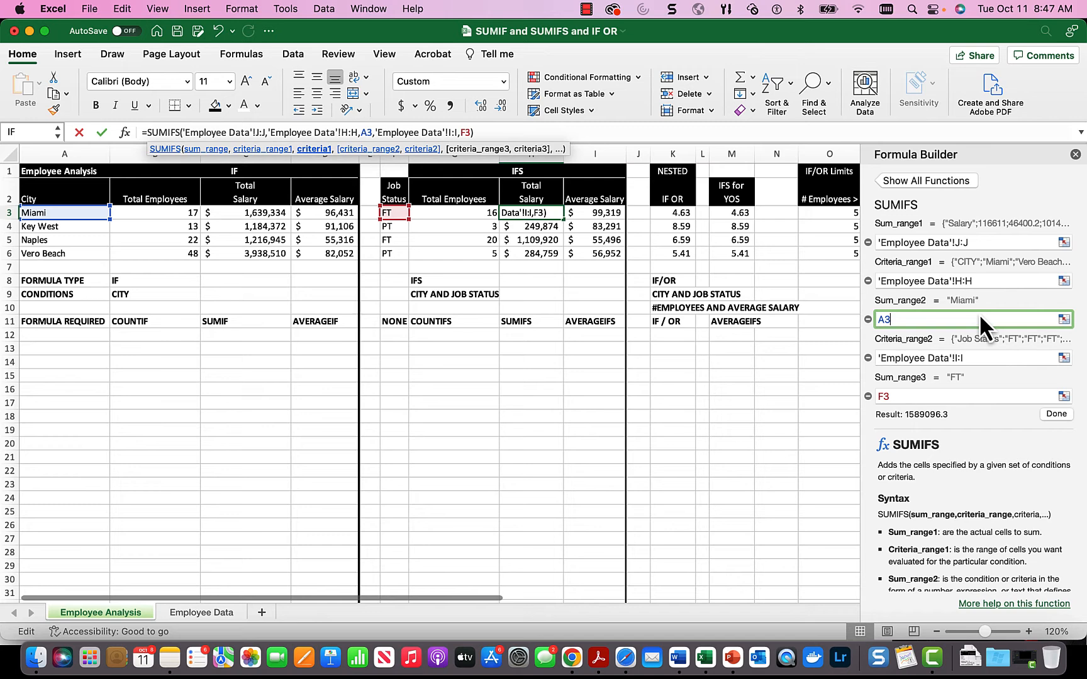
pyautogui.click(981, 358)
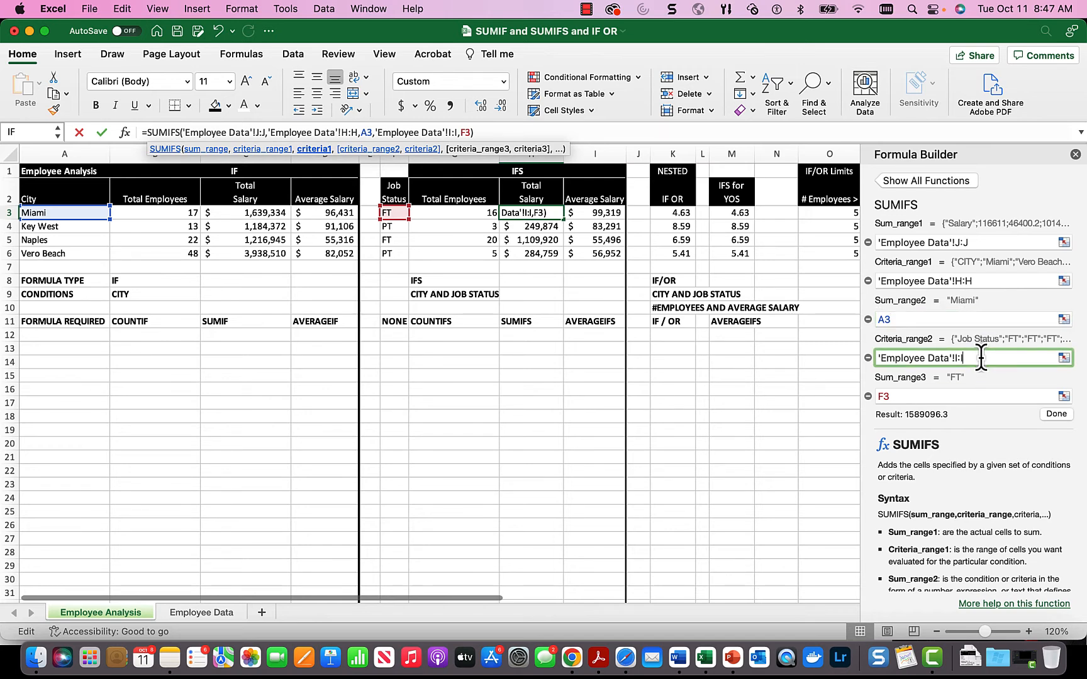
pyautogui.click(949, 397)
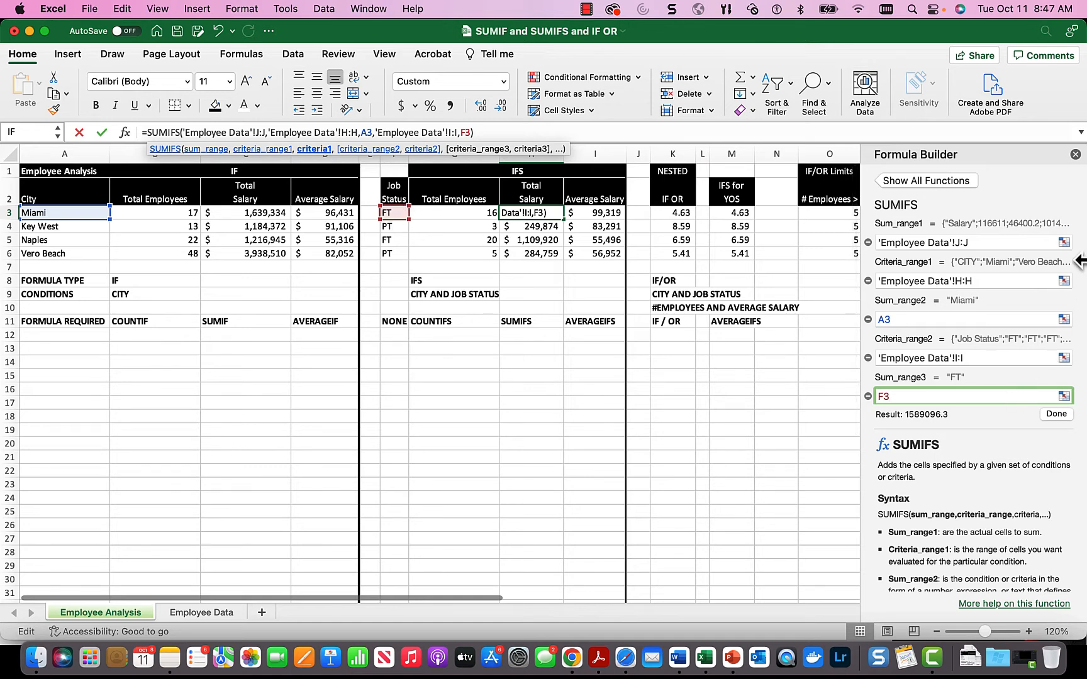
pyautogui.click(1015, 242)
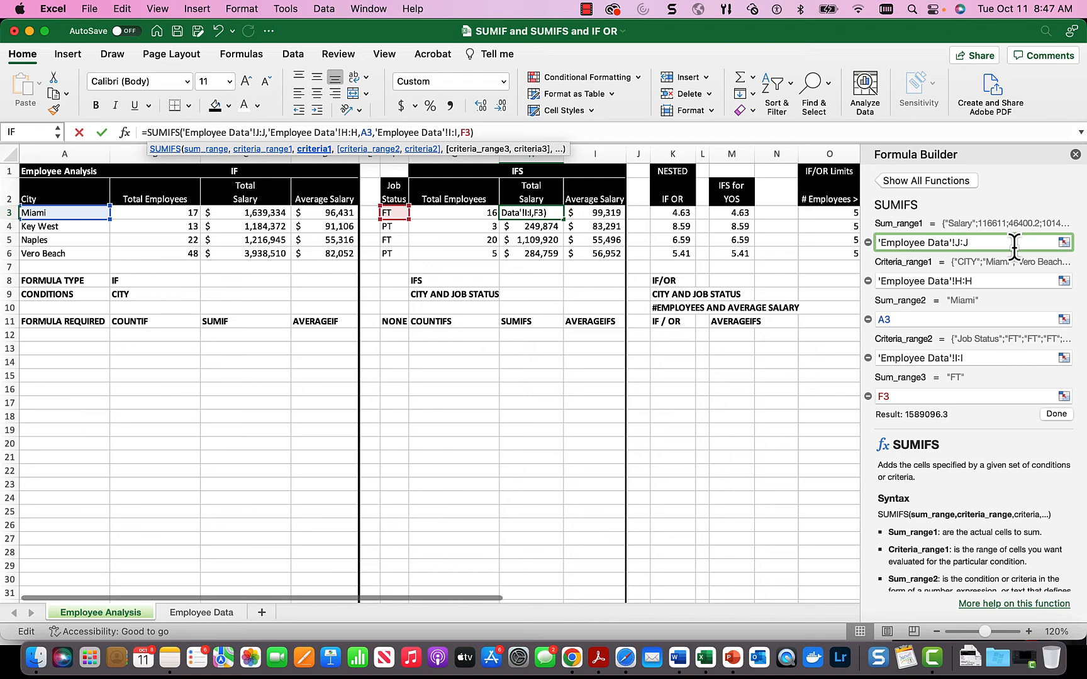
pyautogui.click(997, 281)
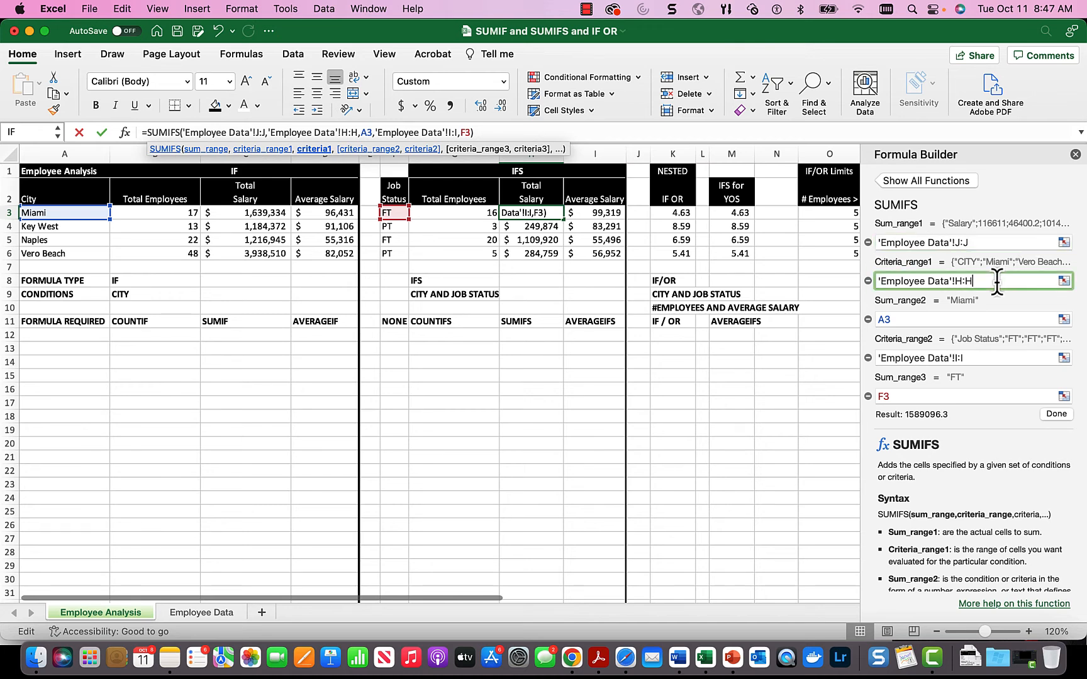
pyautogui.click(969, 321)
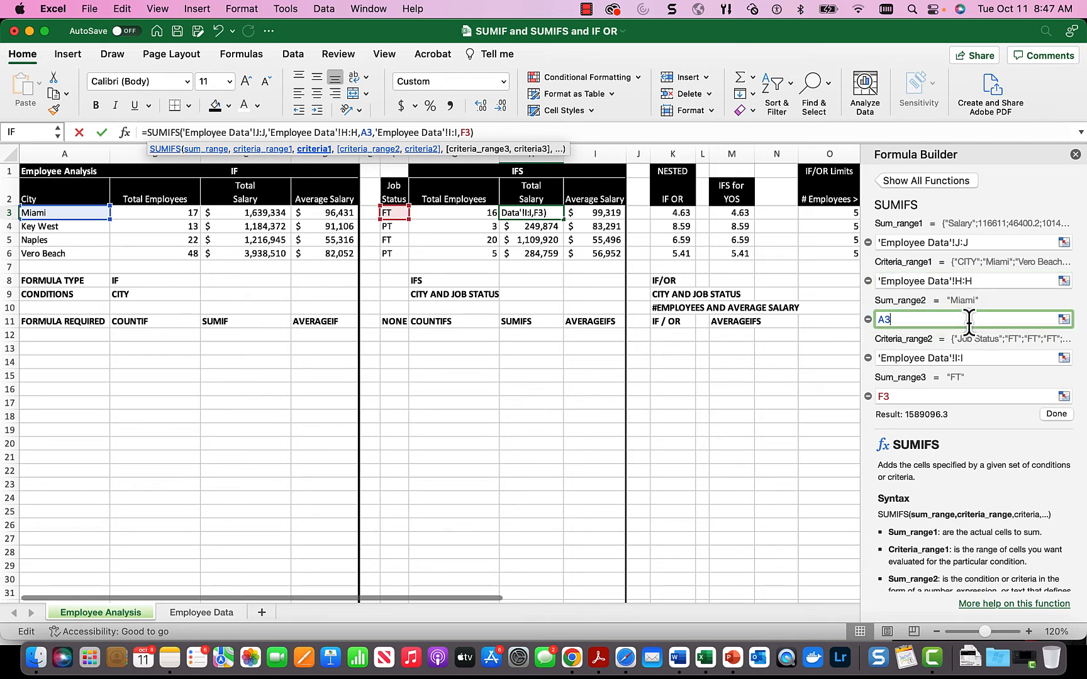
# Re-enter the second criteria range of the SUMIFS formula in H3 as the Job Status column I:I of the Employee Data sheet and accept it
pyautogui.click(979, 358)
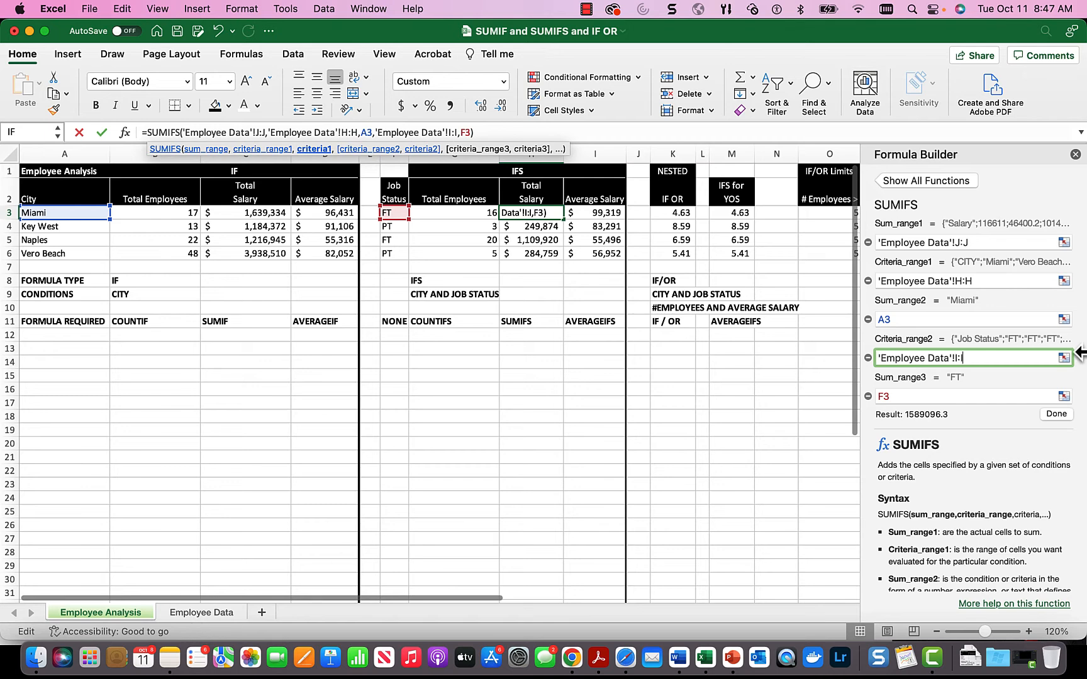
pyautogui.press('BackSpace')
pyautogui.press('BackSpace')
pyautogui.press('BackSpace')
pyautogui.press('BackSpace')
pyautogui.press('BackSpace')
pyautogui.press('BackSpace')
pyautogui.press('BackSpace')
pyautogui.press('BackSpace')
pyautogui.press('BackSpace')
pyautogui.press('BackSpace')
pyautogui.press('BackSpace')
pyautogui.press('BackSpace')
pyautogui.press('BackSpace')
pyautogui.press('BackSpace')
pyautogui.press('BackSpace')
pyautogui.press('BackSpace')
pyautogui.press('BackSpace')
pyautogui.press('BackSpace')
pyautogui.press('BackSpace')
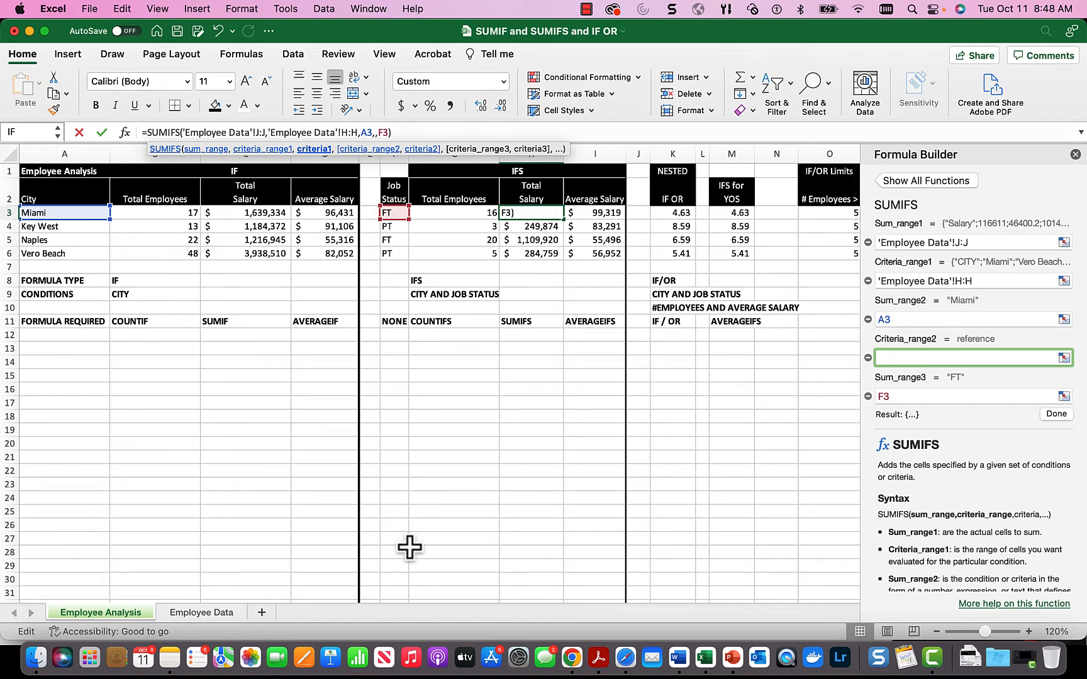
pyautogui.click(208, 612)
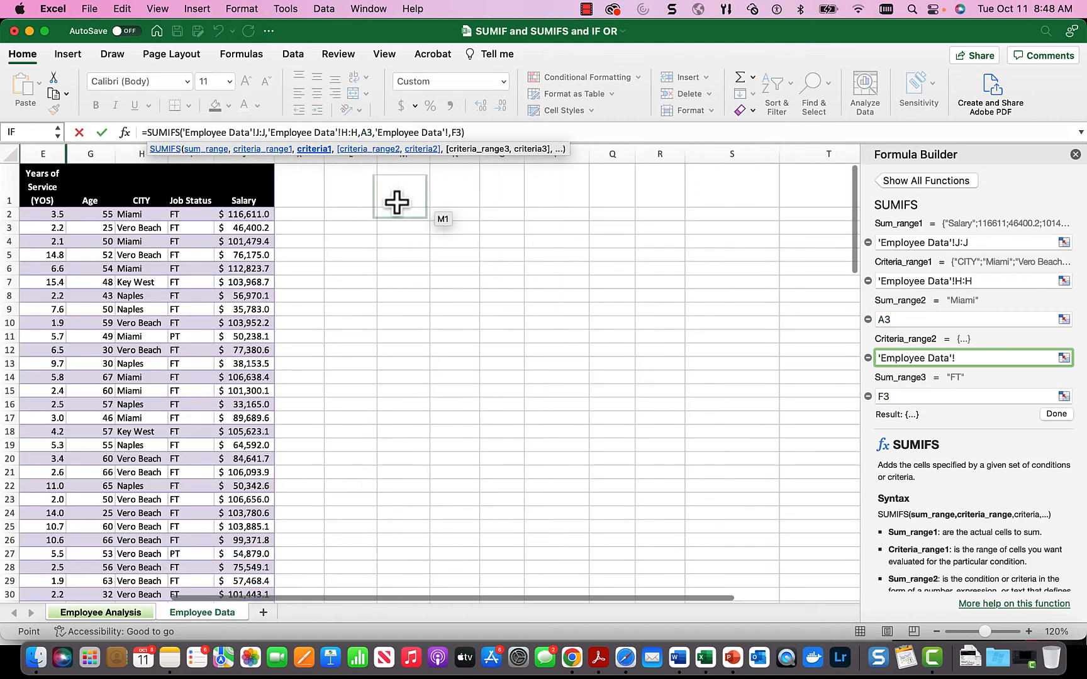
pyautogui.click(192, 158)
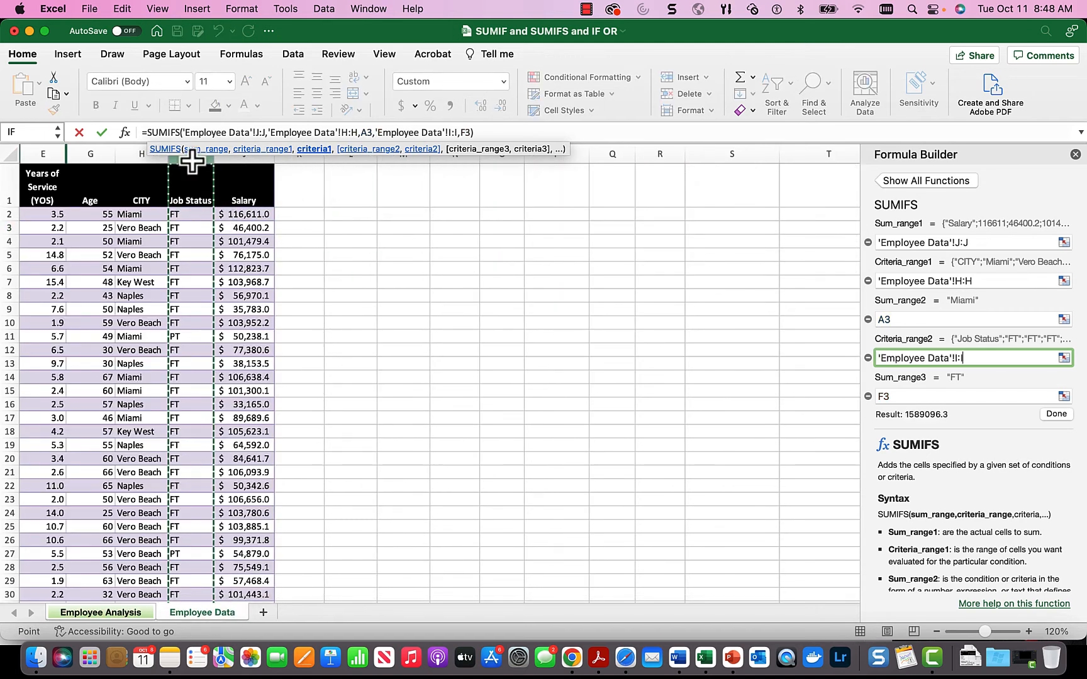
pyautogui.click(973, 395)
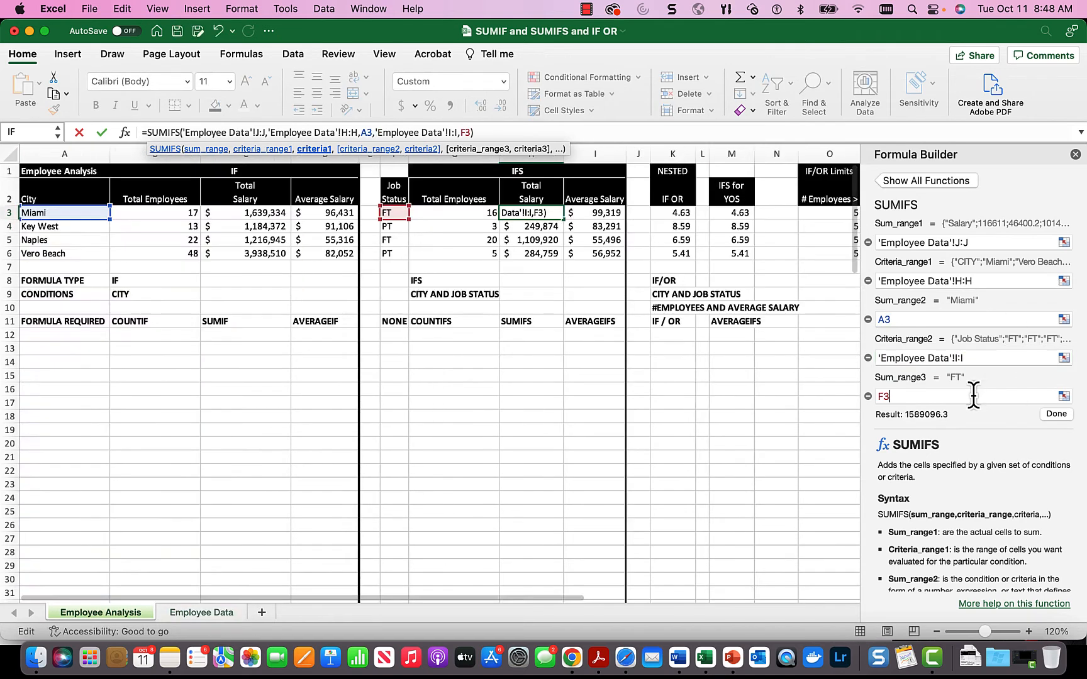
pyautogui.click(1053, 414)
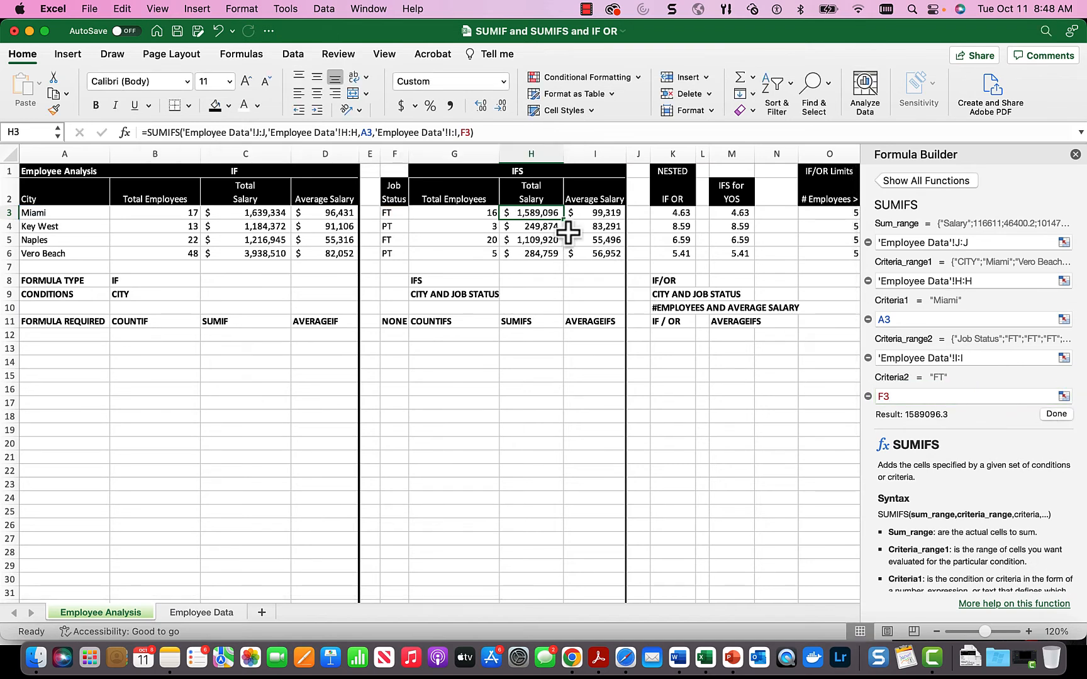
# Check the AVERAGEIFS arguments in I3, and copy the Miami IFS formulas in G3:I3 down through row 6
pyautogui.click(596, 214)
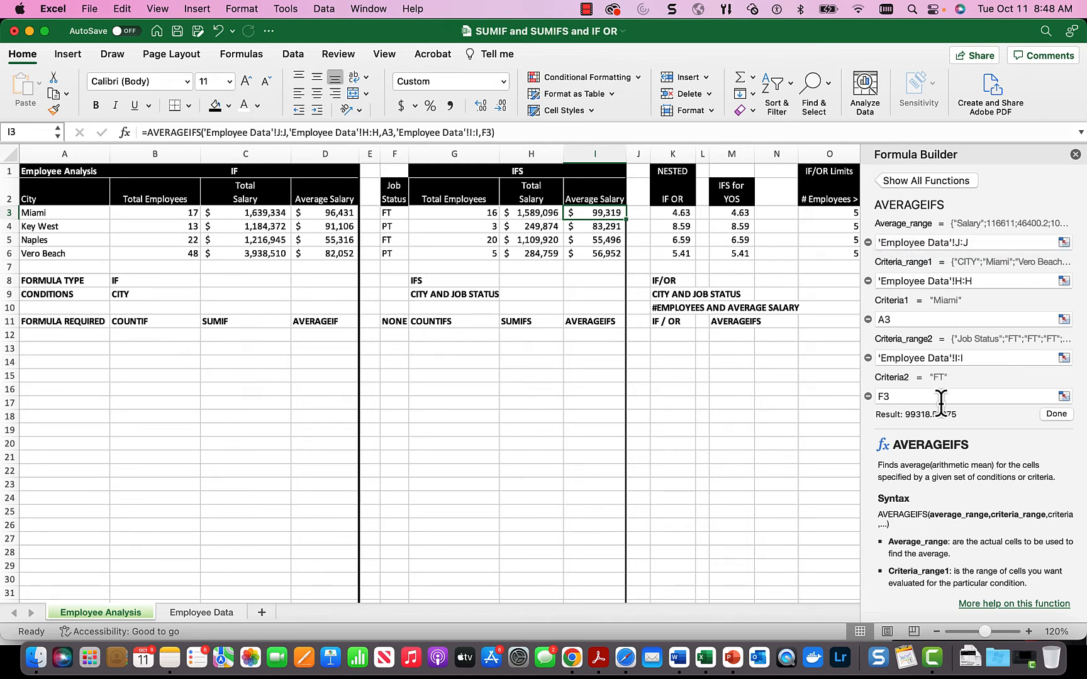
pyautogui.click(469, 217)
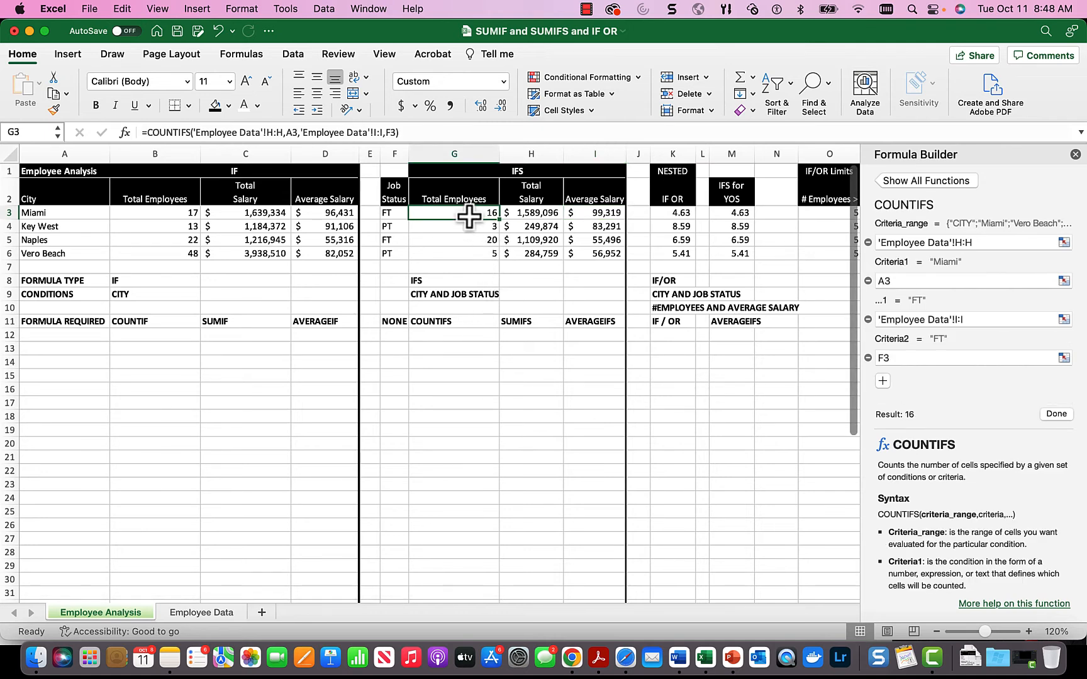
pyautogui.hotkey('shift', 'Right')
pyautogui.hotkey('shift', 'Right')
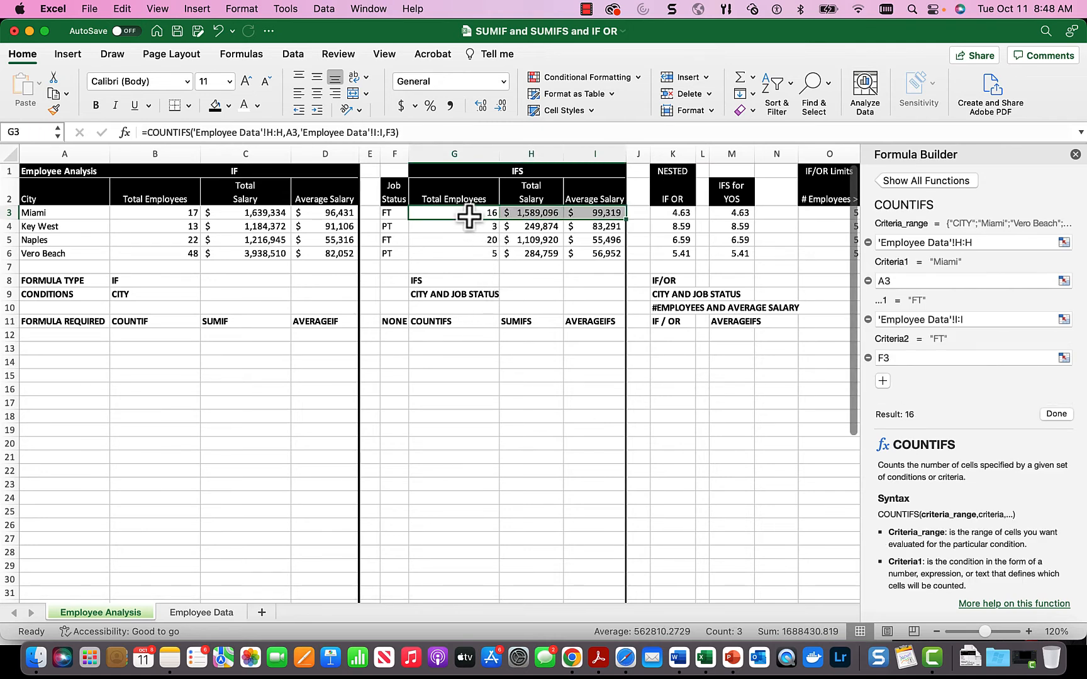
pyautogui.press('super+c')
pyautogui.hotkey('shift', 'Down')
pyautogui.hotkey('shift', 'Down')
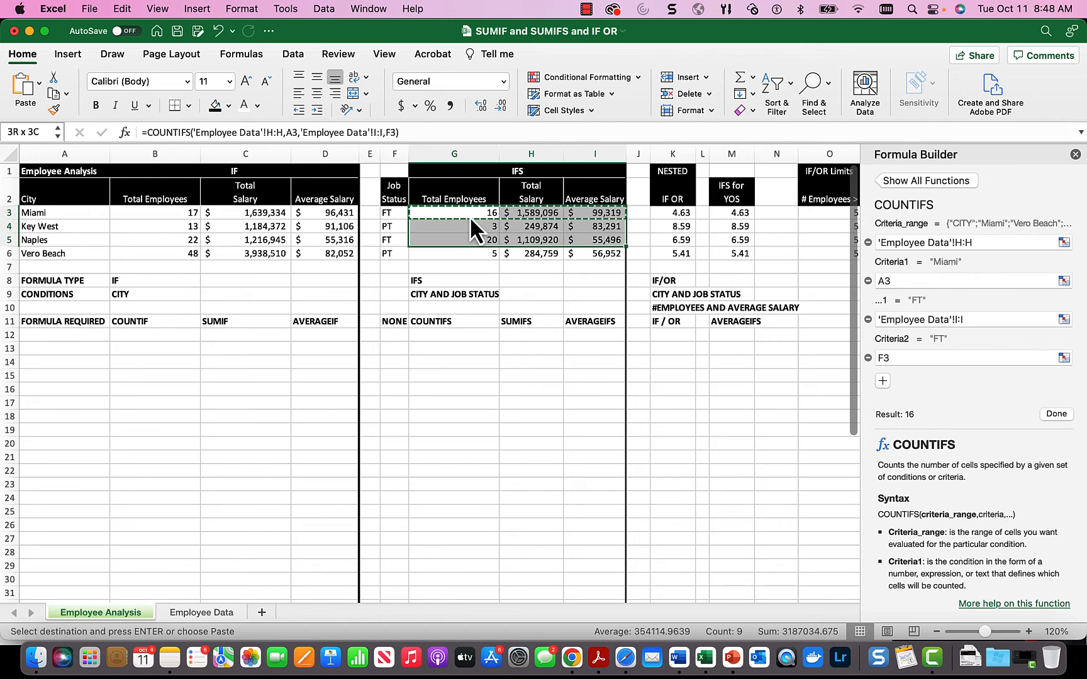
pyautogui.hotkey('shift', 'Down')
pyautogui.press('Return')
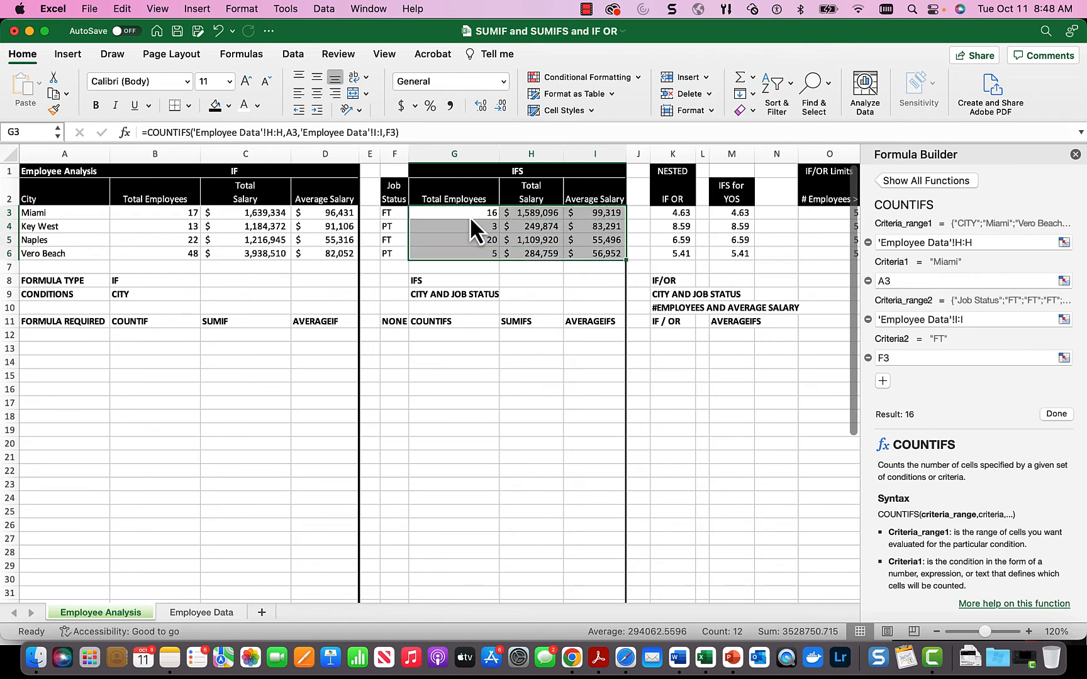
# Copy the Miami COUNTIF, SUMIF and AVERAGEIF formulas in B3:D3 down through row 6
pyautogui.press('Left')
pyautogui.press('Left')
pyautogui.press('Left')
pyautogui.press('Left')
pyautogui.press('Left')
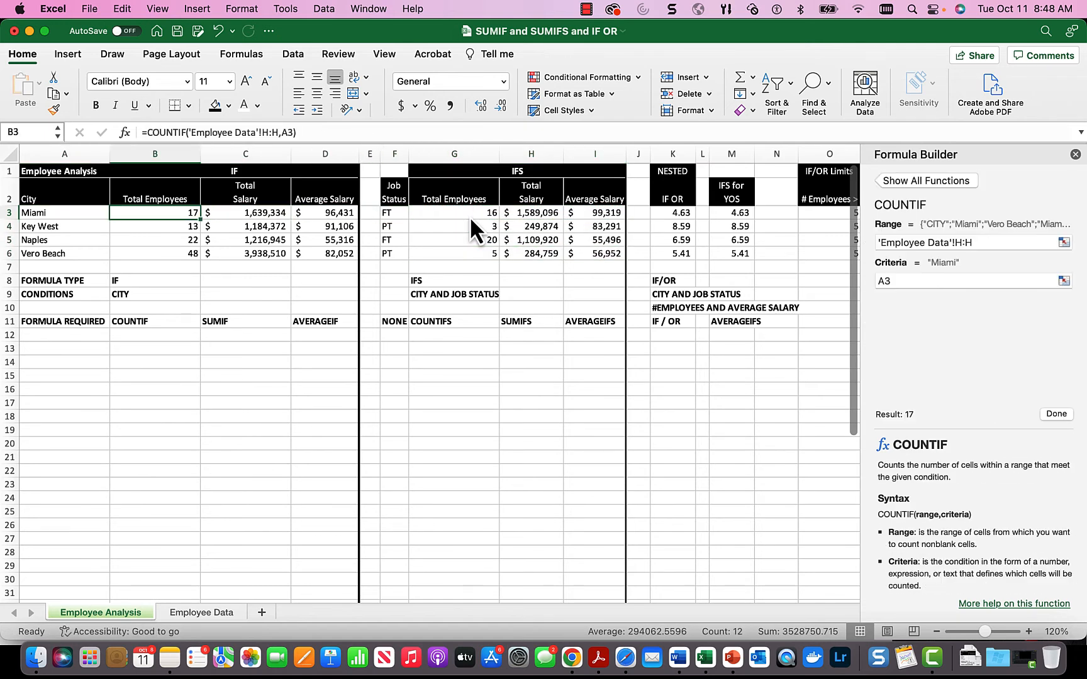
pyautogui.hotkey('shift', 'Right')
pyautogui.hotkey('shift', 'Right')
pyautogui.press('super+c')
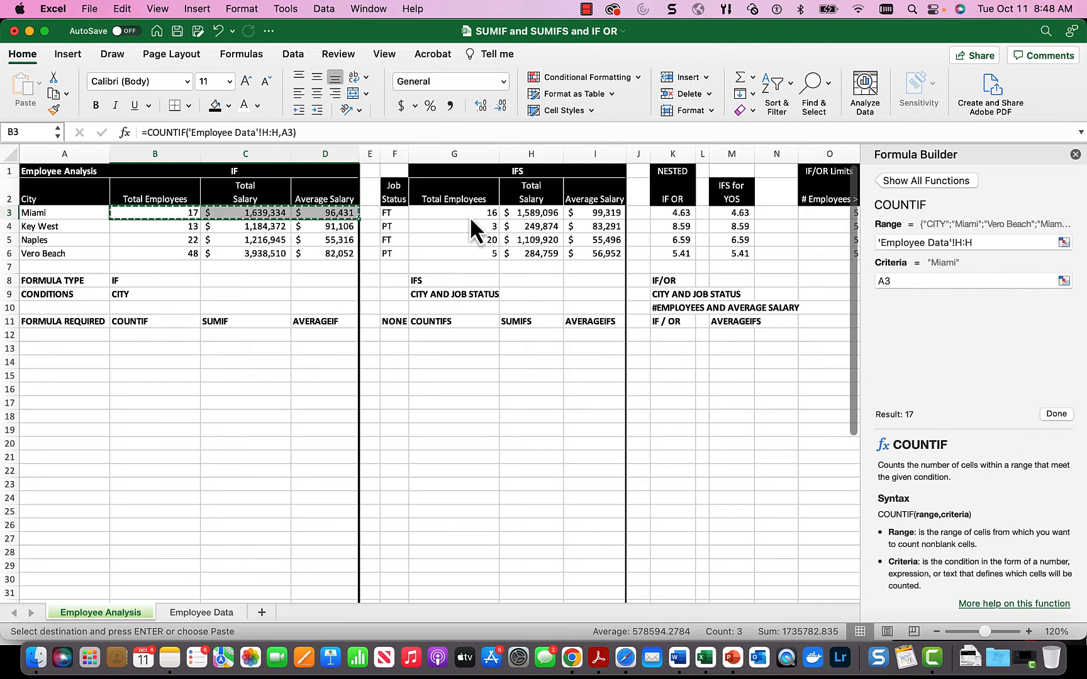
pyautogui.hotkey('shift', 'Down')
pyautogui.hotkey('shift', 'Down')
pyautogui.hotkey('shift', 'Down')
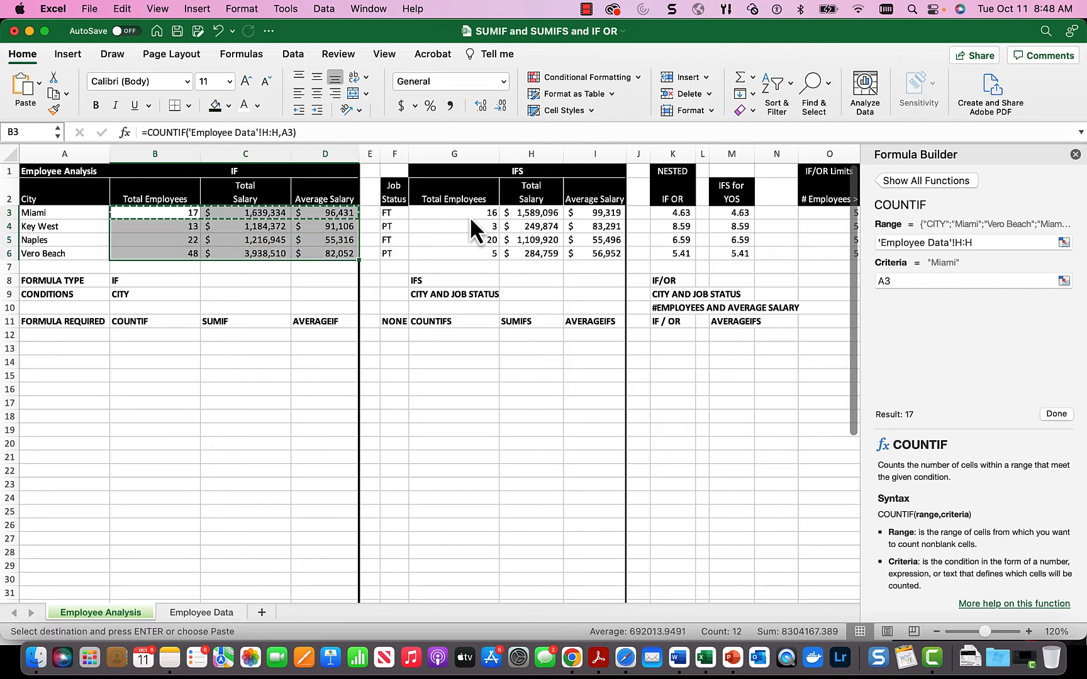
pyautogui.press('Escape')
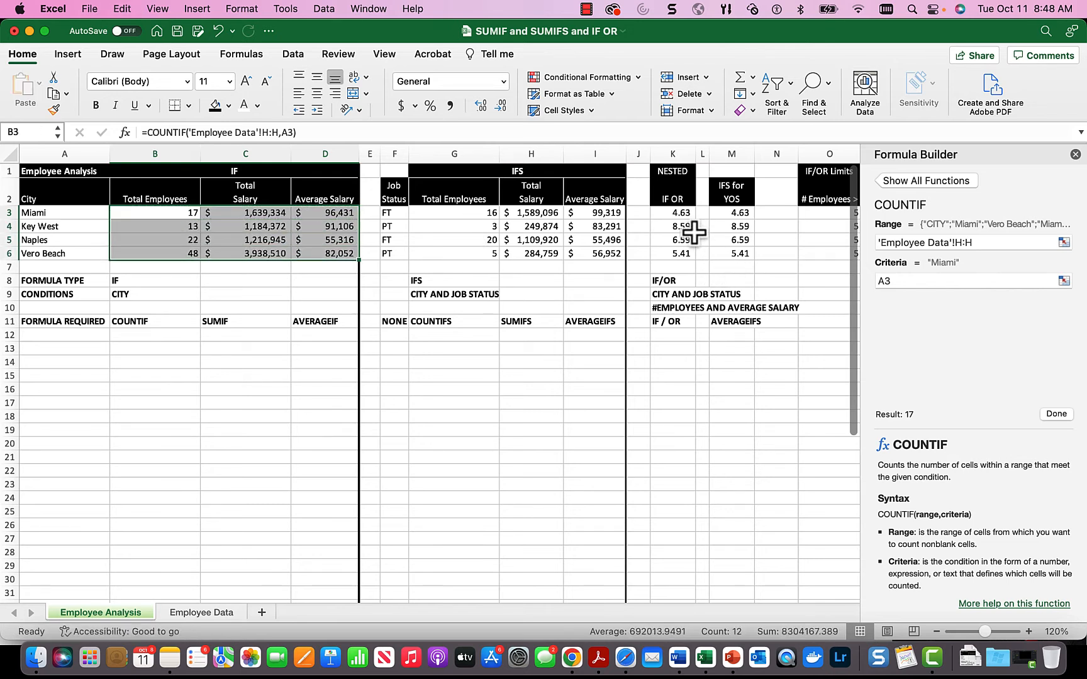
# Re-enter the average range of the AVERAGEIFS formula in M3 as the Years of Service column E:E of the Employee Data sheet
pyautogui.click(681, 213)
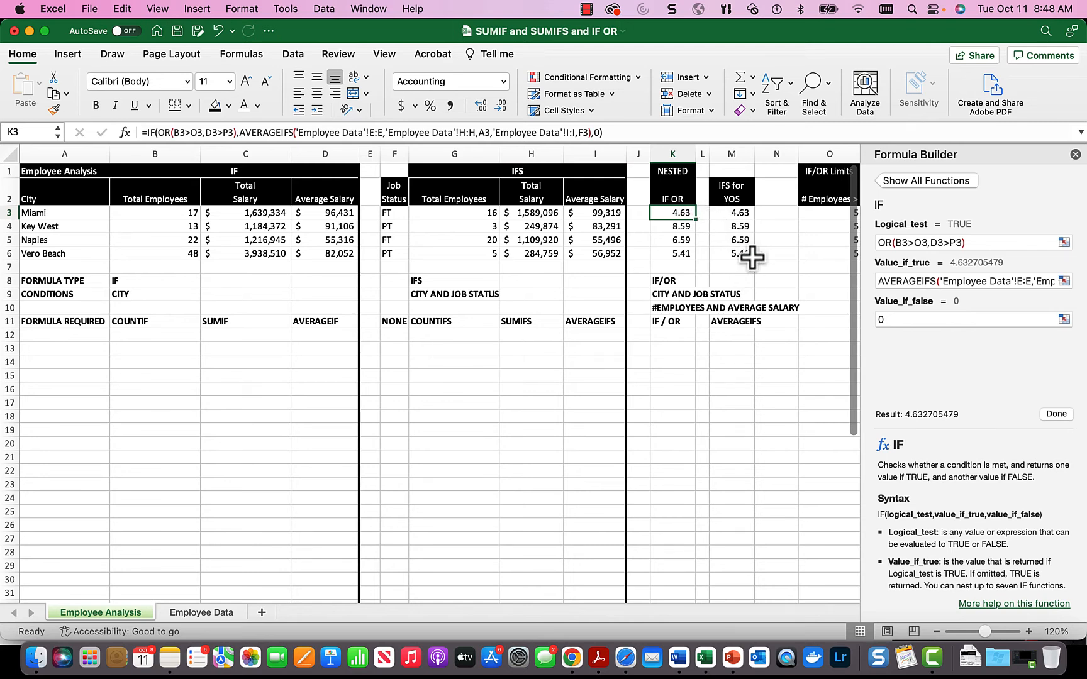
pyautogui.click(726, 215)
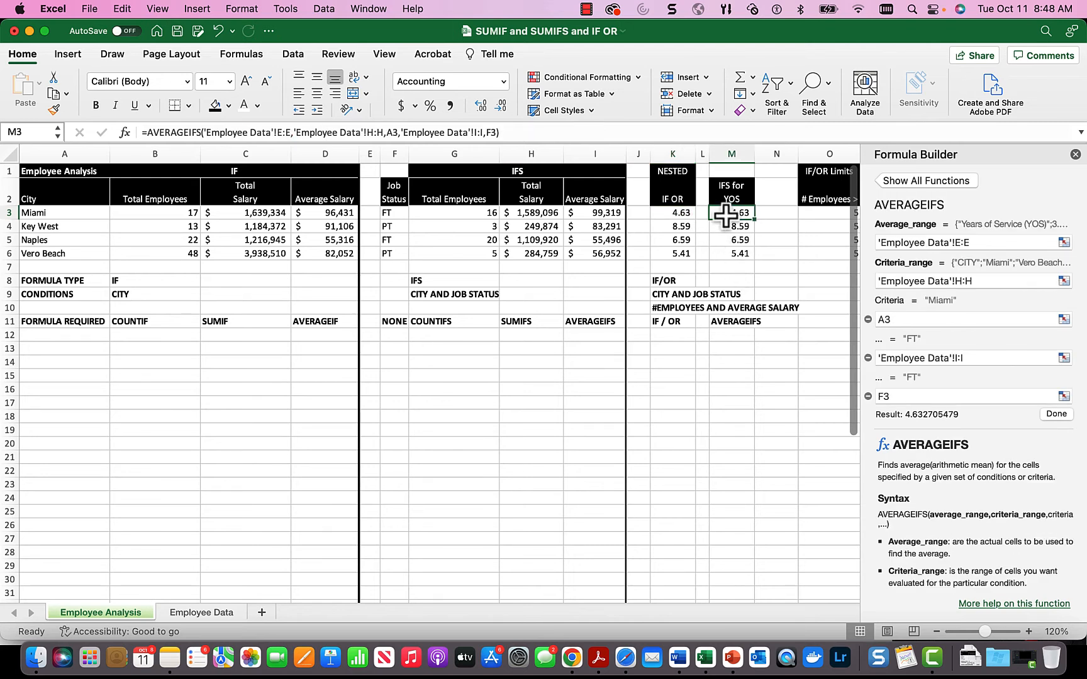
pyautogui.click(983, 242)
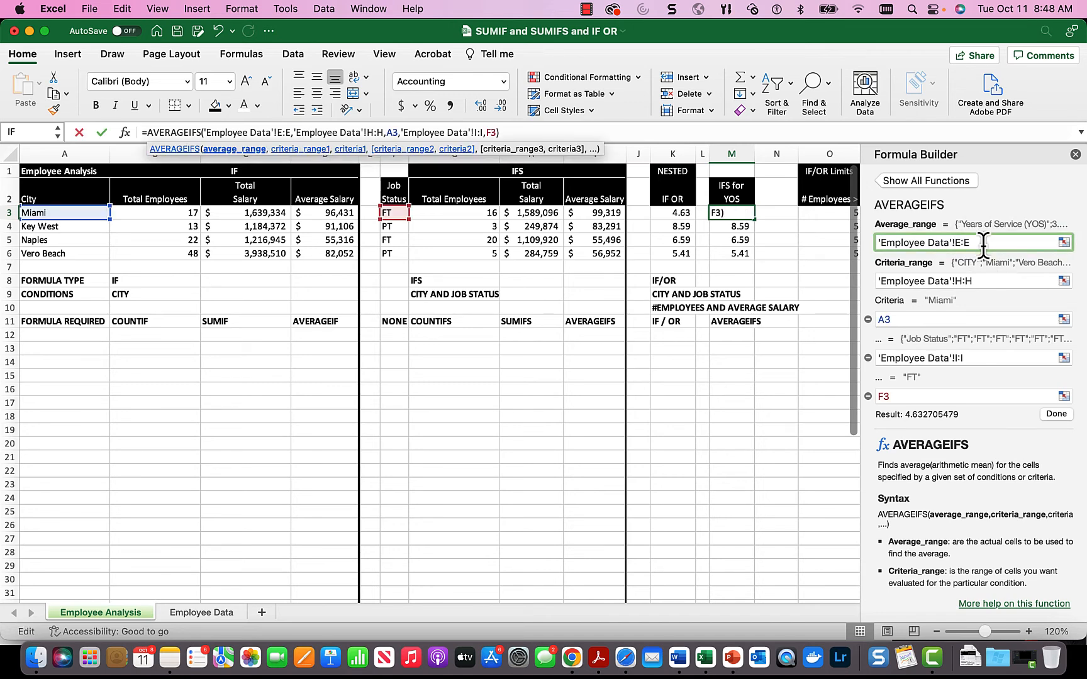
pyautogui.press('BackSpace')
pyautogui.press('BackSpace')
pyautogui.press('BackSpace')
pyautogui.press('BackSpace')
pyautogui.press('BackSpace')
pyautogui.press('BackSpace')
pyautogui.press('BackSpace')
pyautogui.press('BackSpace')
pyautogui.press('BackSpace')
pyautogui.press('BackSpace')
pyautogui.press('BackSpace')
pyautogui.press('BackSpace')
pyautogui.press('BackSpace')
pyautogui.press('BackSpace')
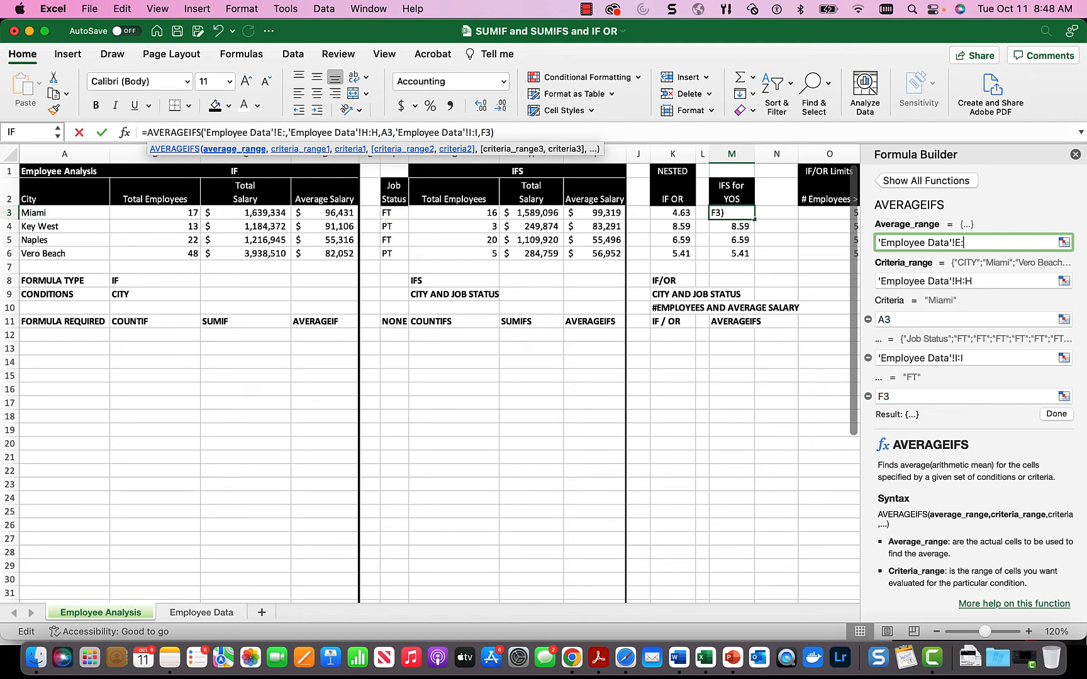
pyautogui.press('BackSpace')
pyautogui.press('BackSpace')
pyautogui.press('BackSpace')
pyautogui.press('BackSpace')
pyautogui.press('BackSpace')
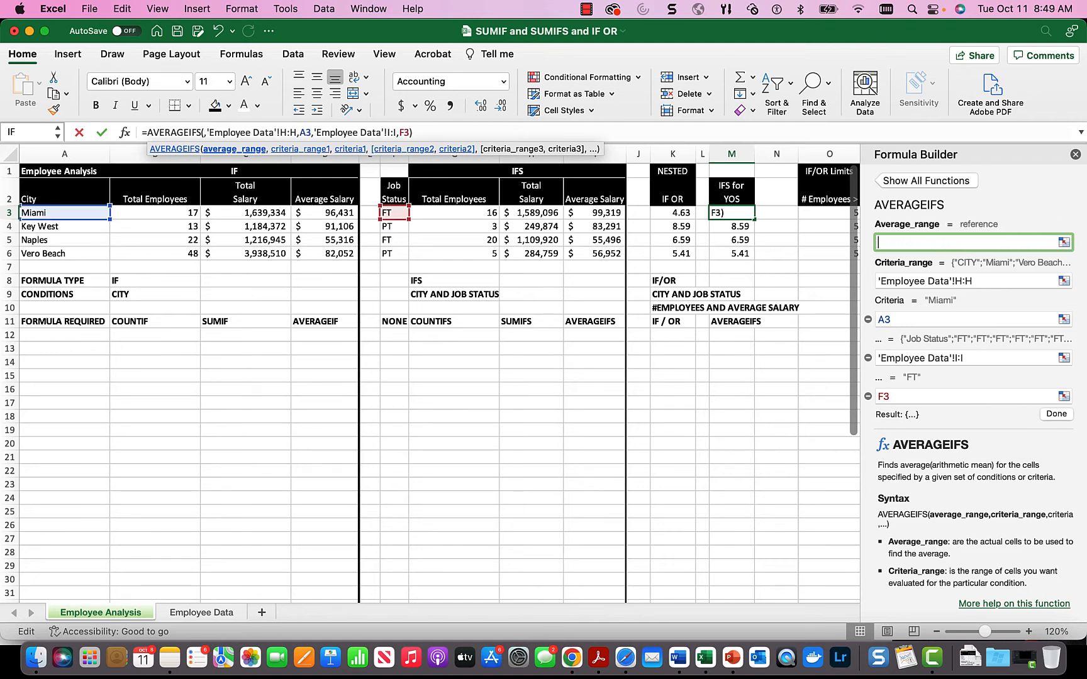
pyautogui.click(201, 612)
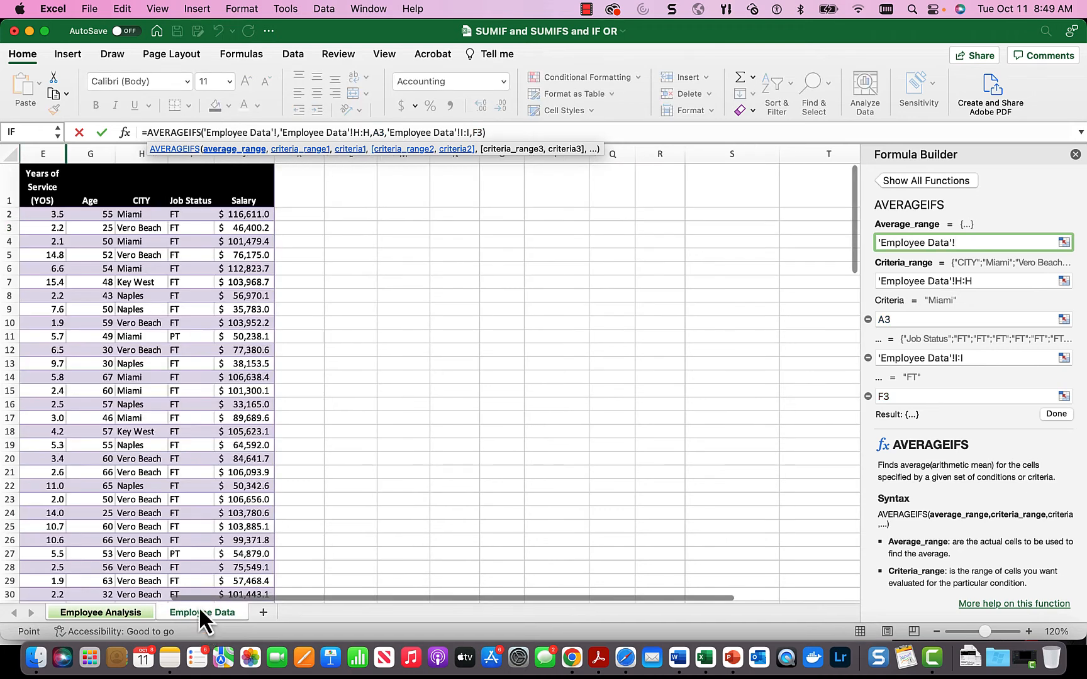
pyautogui.click(42, 153)
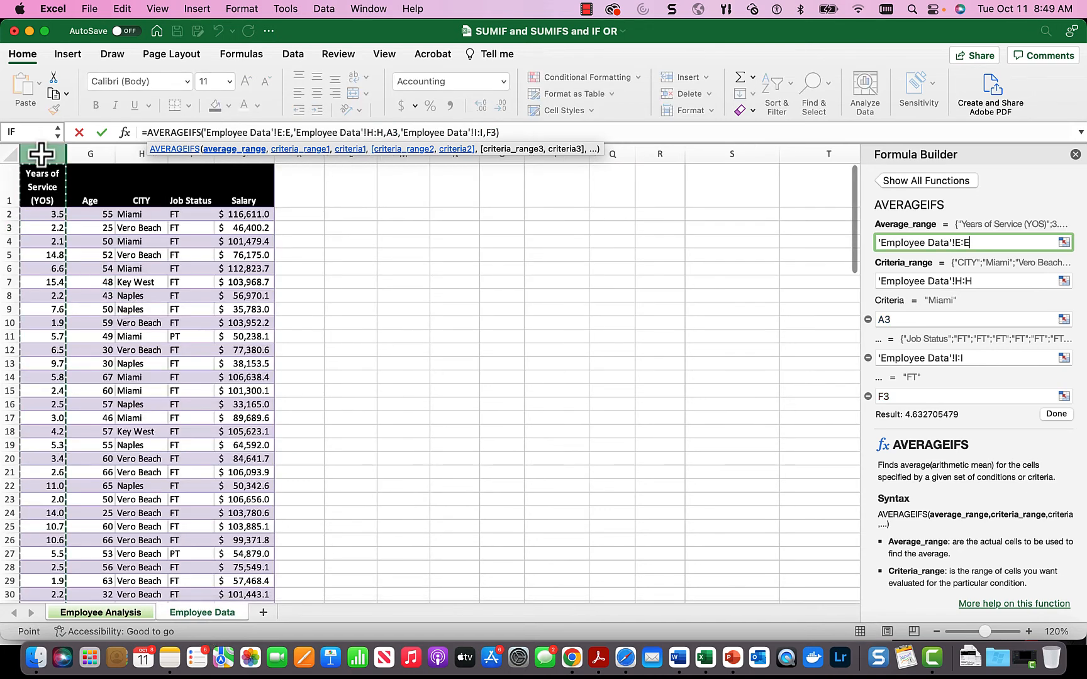
# Check the city and job status criteria ranges and criteria of the AVERAGEIFS formula in M3, and accept the formula
pyautogui.click(985, 283)
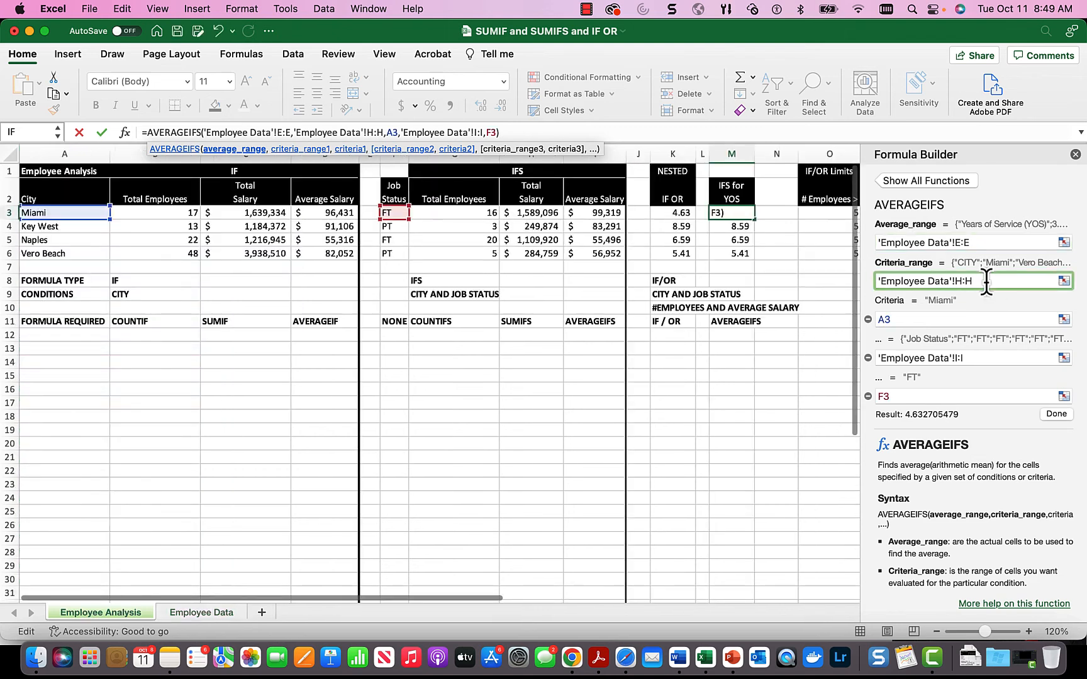
pyautogui.click(950, 319)
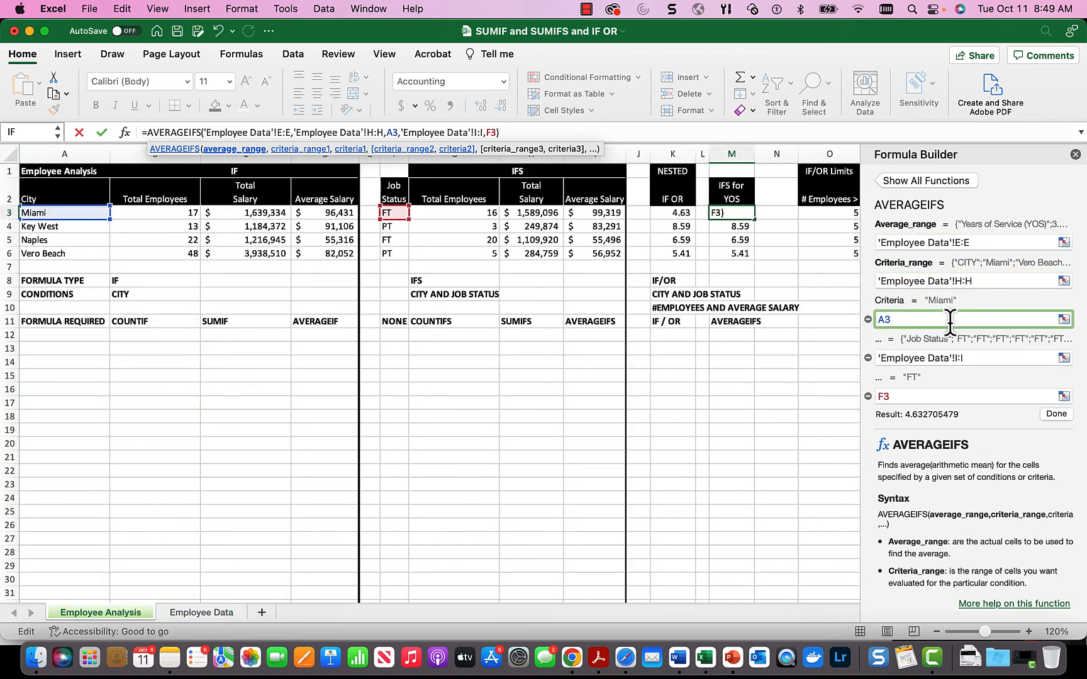
pyautogui.click(979, 358)
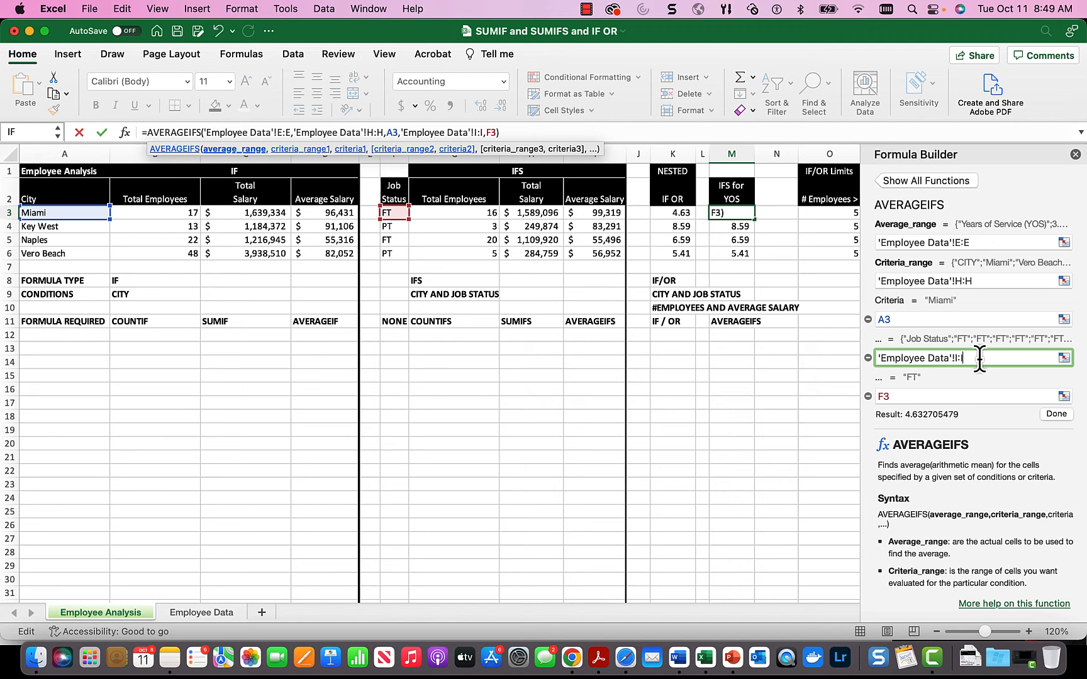
pyautogui.click(929, 397)
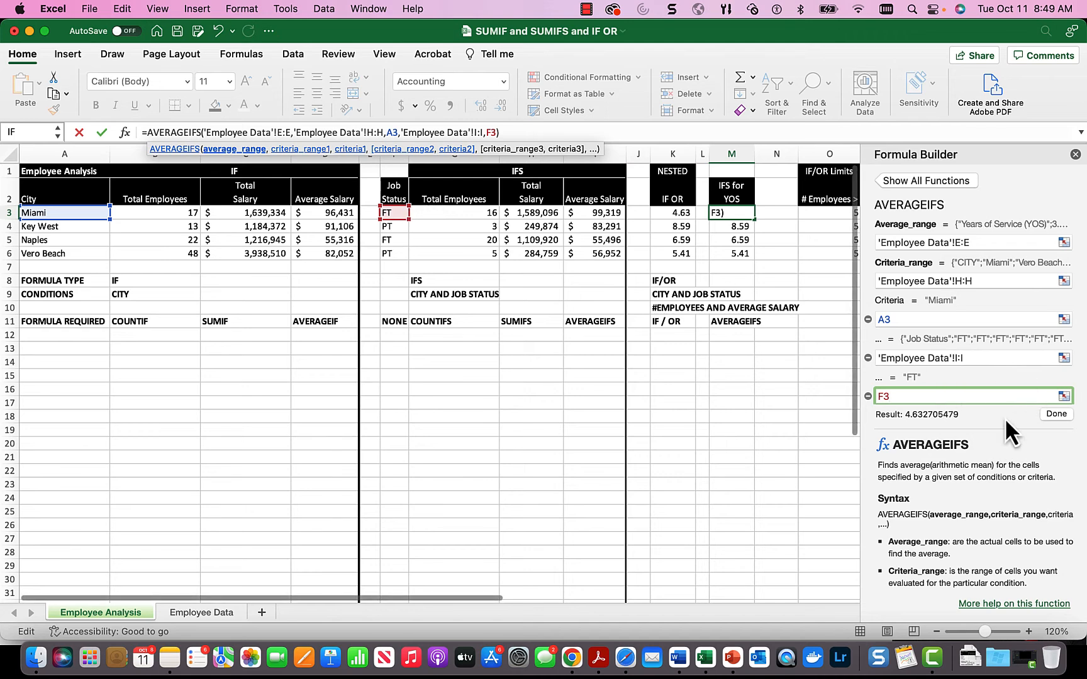
pyautogui.click(1057, 414)
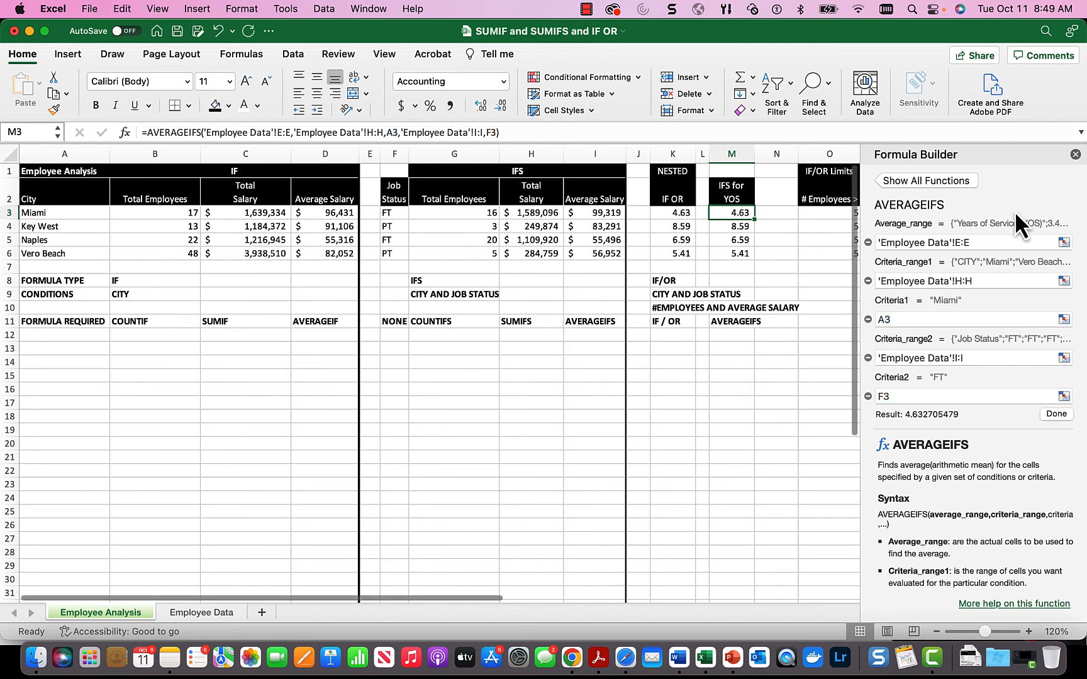
# Replace the value-if-true argument of the IF formula in K3 with 1 and accept it
pyautogui.click(1075, 155)
pyautogui.click(679, 215)
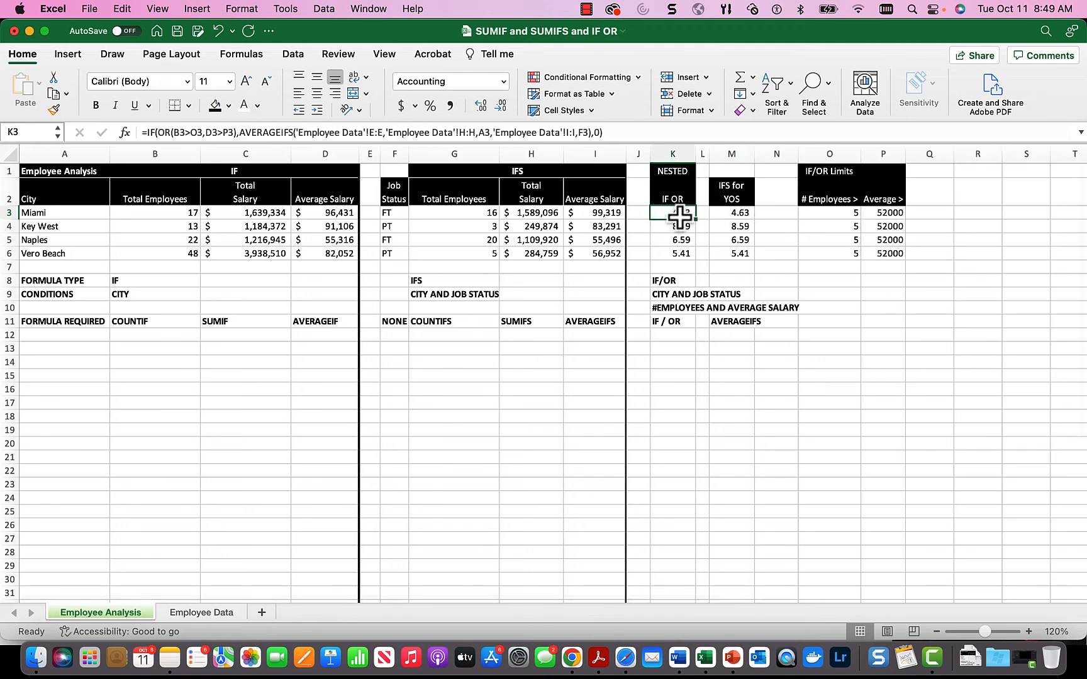
pyautogui.click(126, 132)
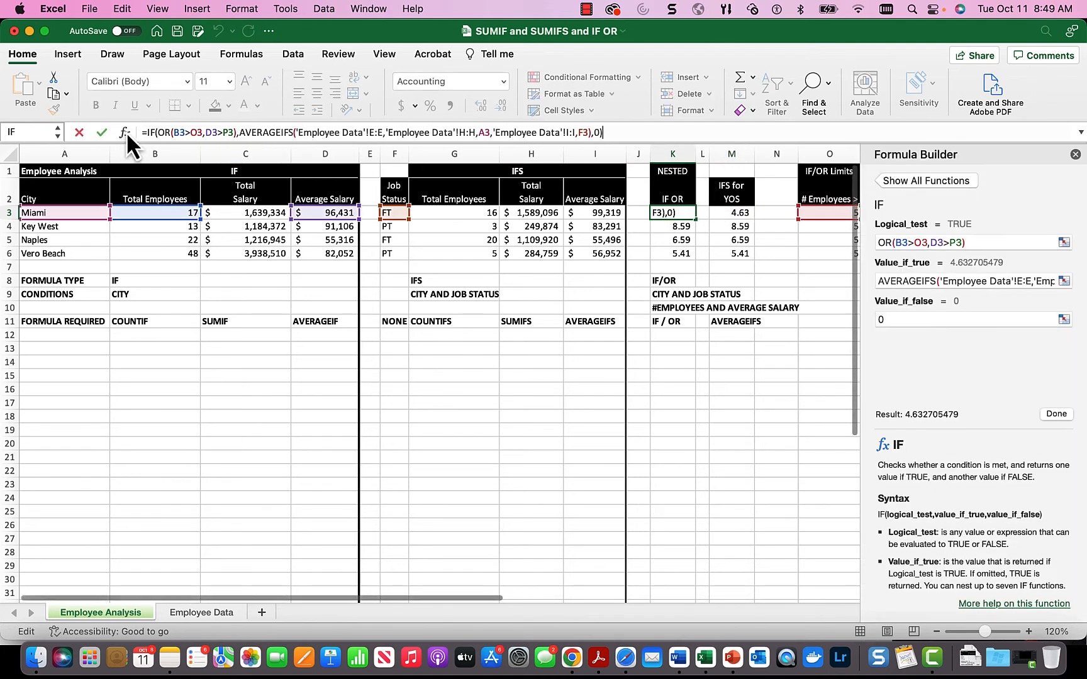
pyautogui.click(879, 281)
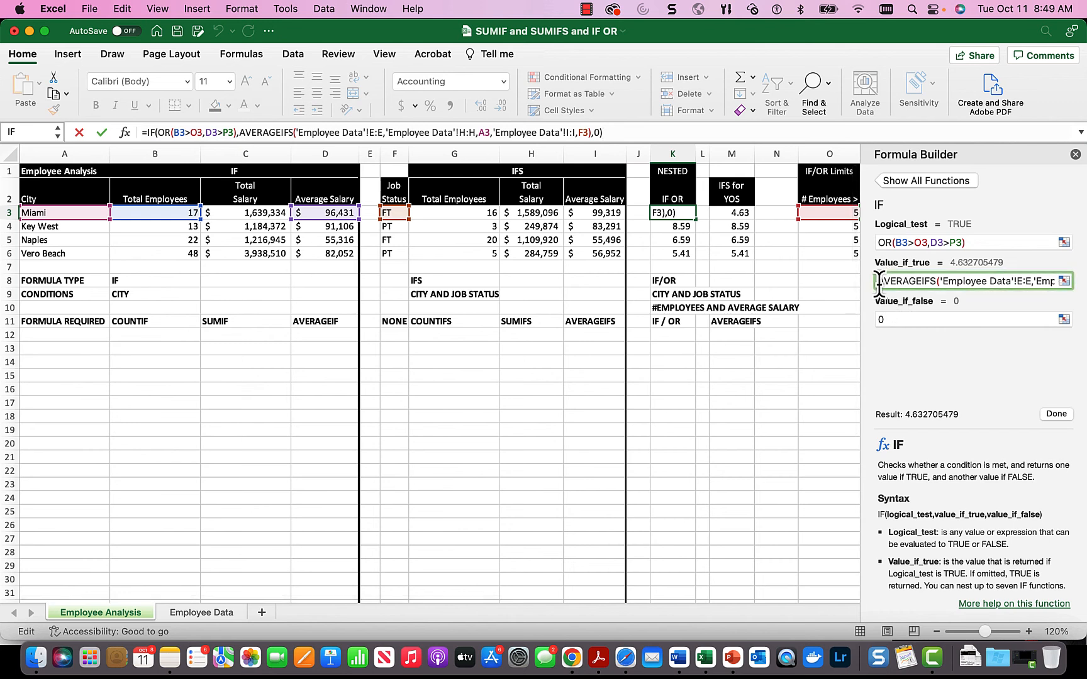
pyautogui.moveTo(878, 282); pyautogui.dragTo(1057, 281)
pyautogui.press('BackSpace')
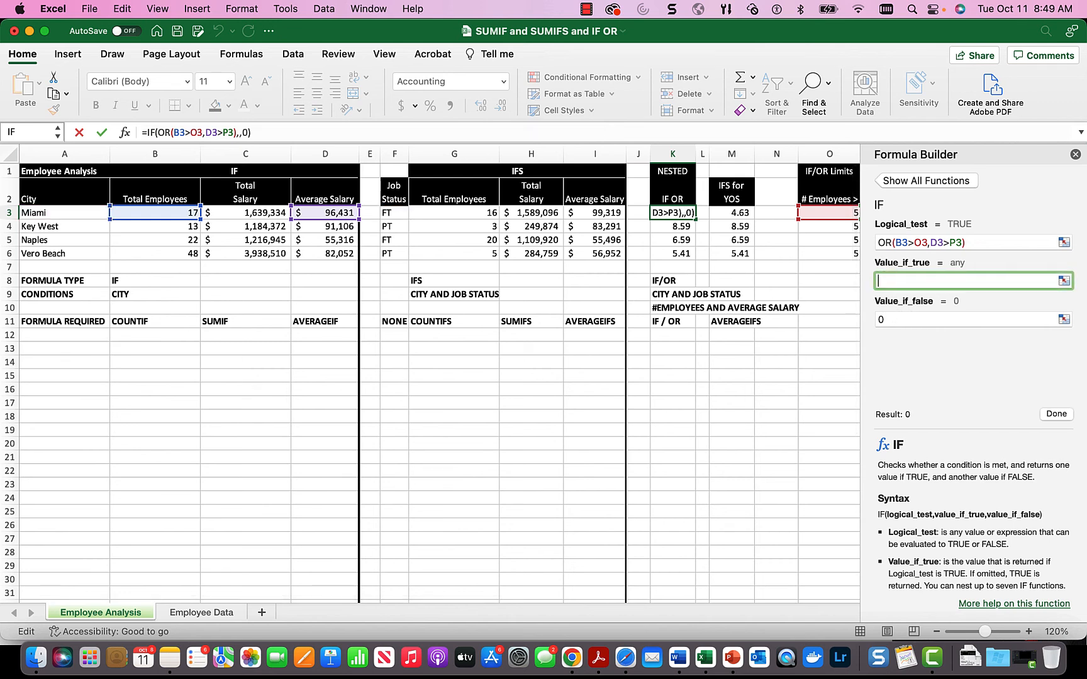
pyautogui.write('1')
pyautogui.click(1054, 417)
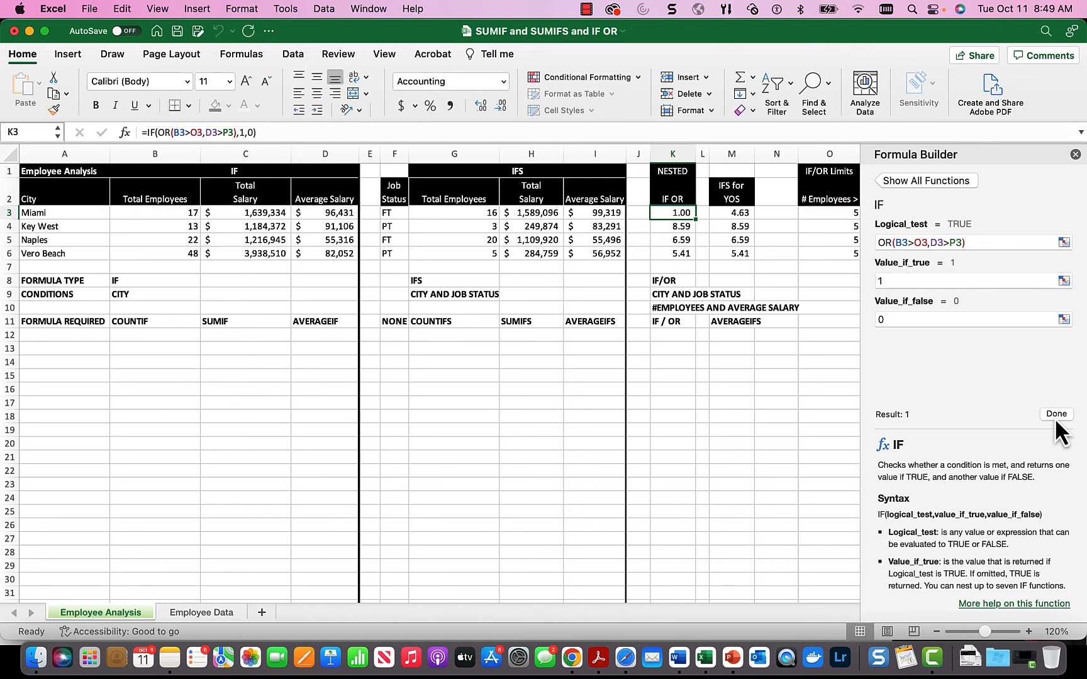
# Examine the OR logical test and the true and false values of K3's IF formula alongside the IF/OR limits in O3:P3
pyautogui.click(1005, 243)
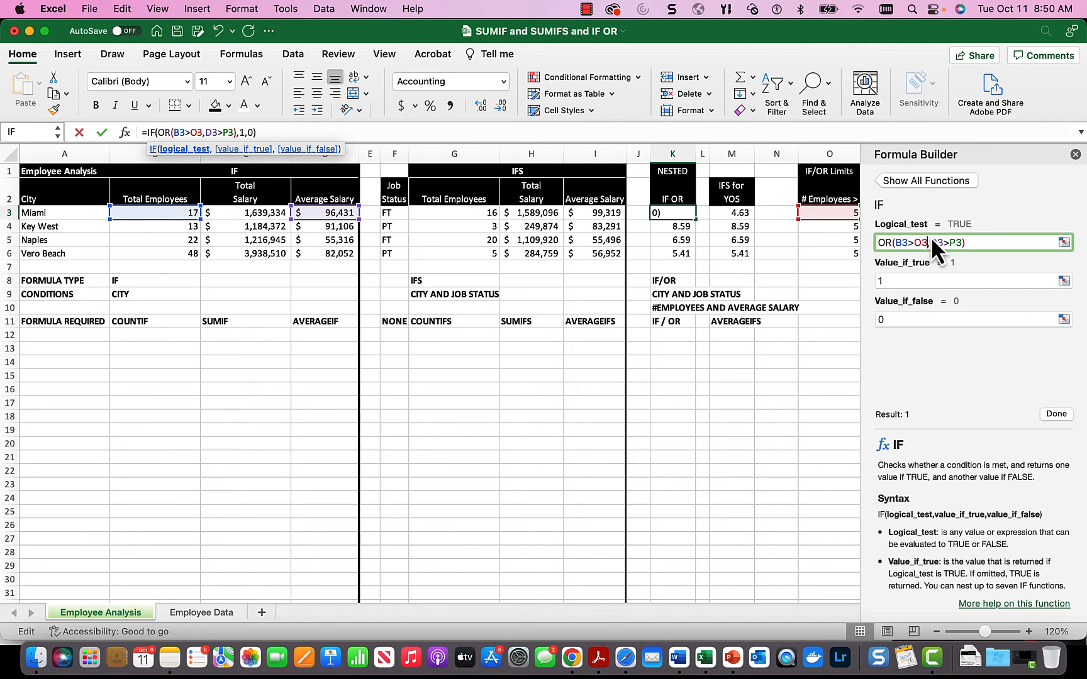
pyautogui.moveTo(979, 152); pyautogui.dragTo(404, 168)
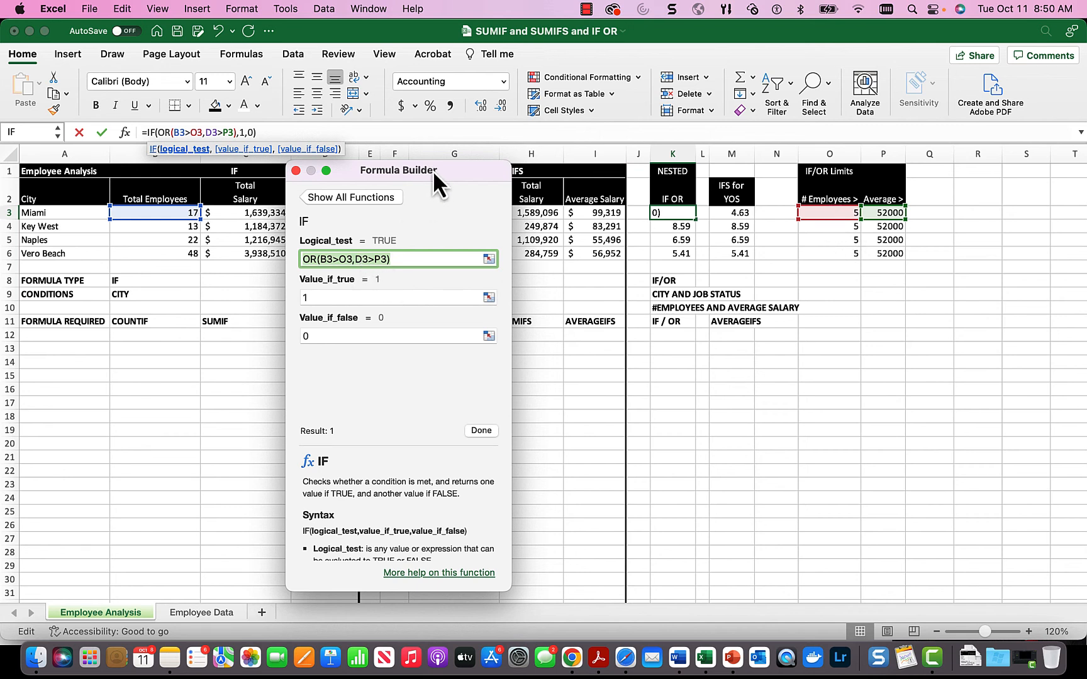
pyautogui.moveTo(433, 171); pyautogui.dragTo(503, 176)
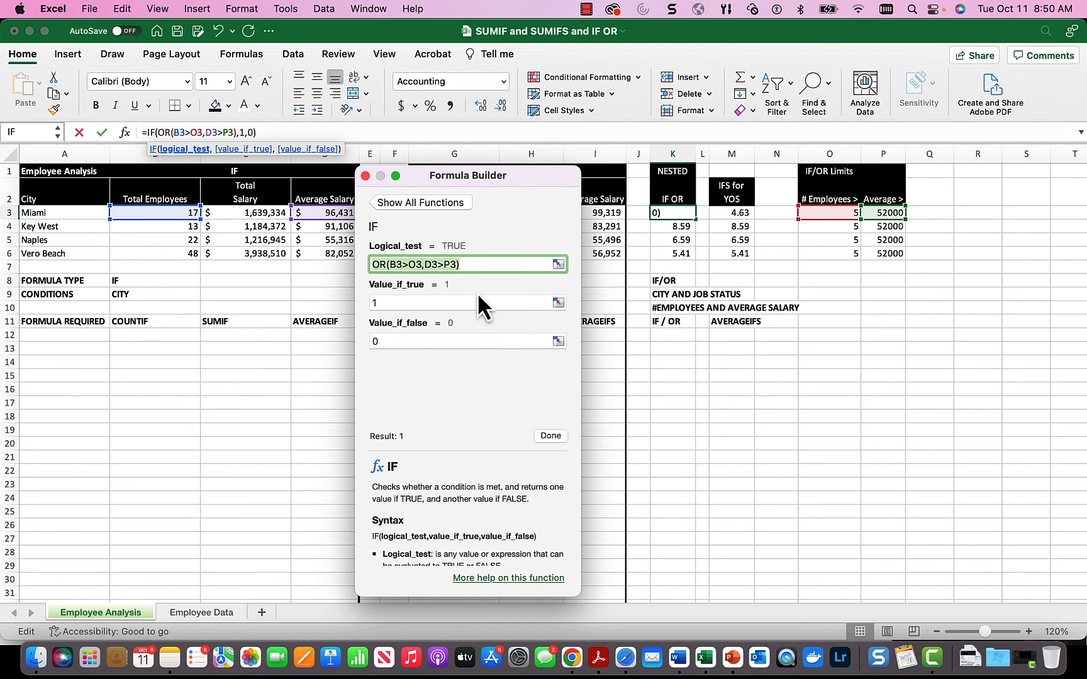
pyautogui.click(450, 303)
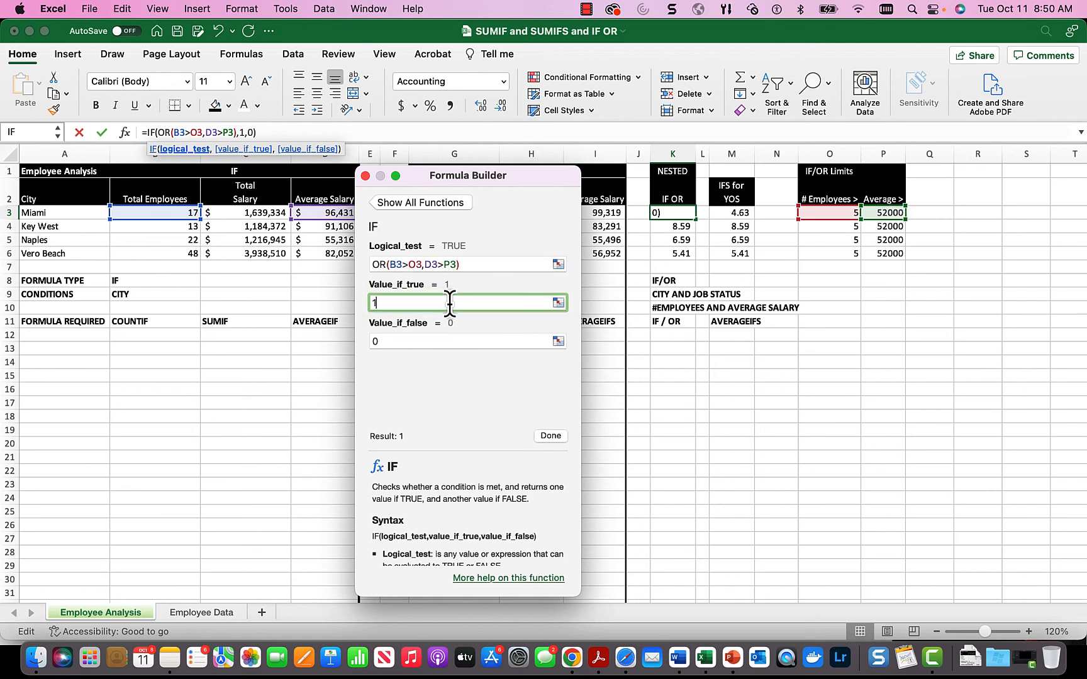
pyautogui.click(446, 343)
pyautogui.click(550, 435)
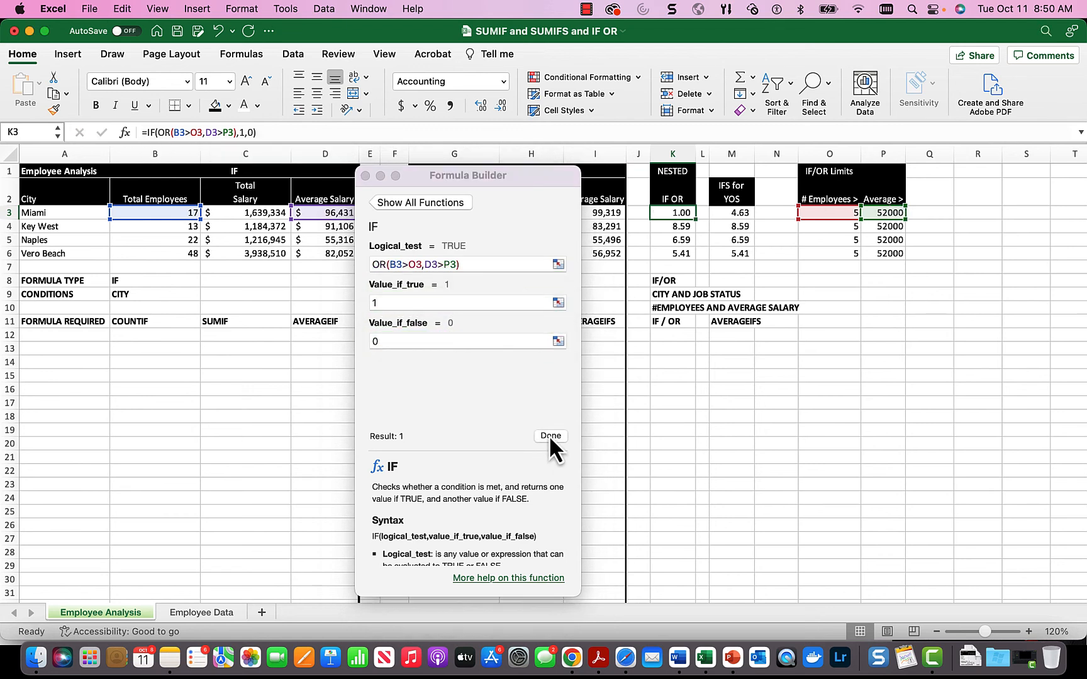
pyautogui.click(365, 177)
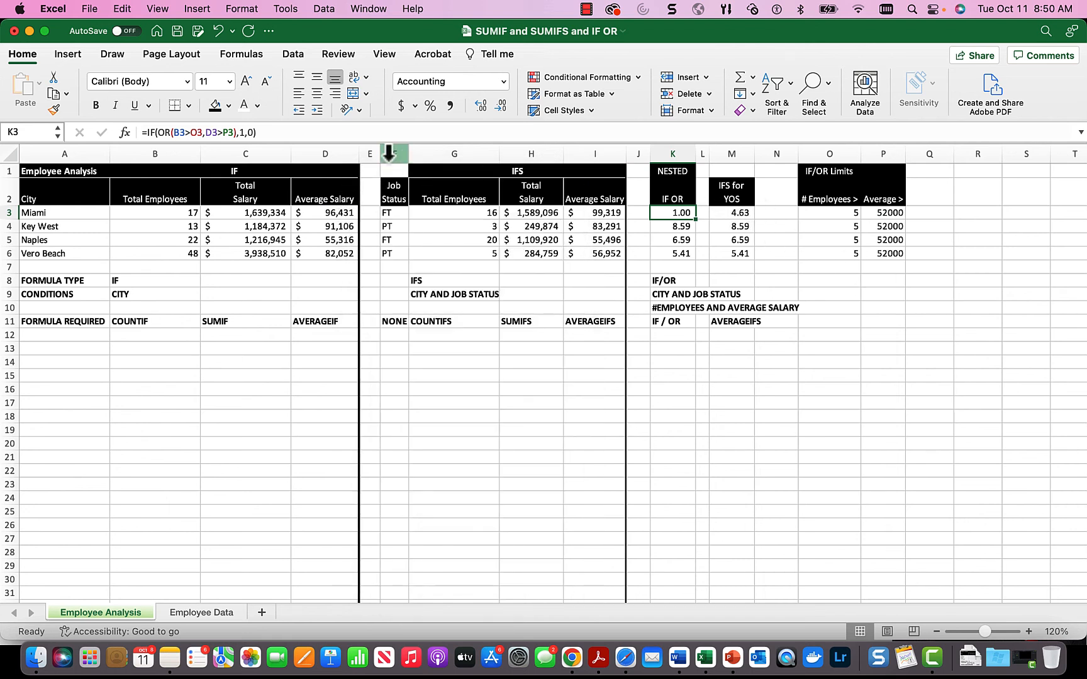
# Set the value-if-true argument of the IF formula in K3 to M3 and accept it
pyautogui.click(124, 131)
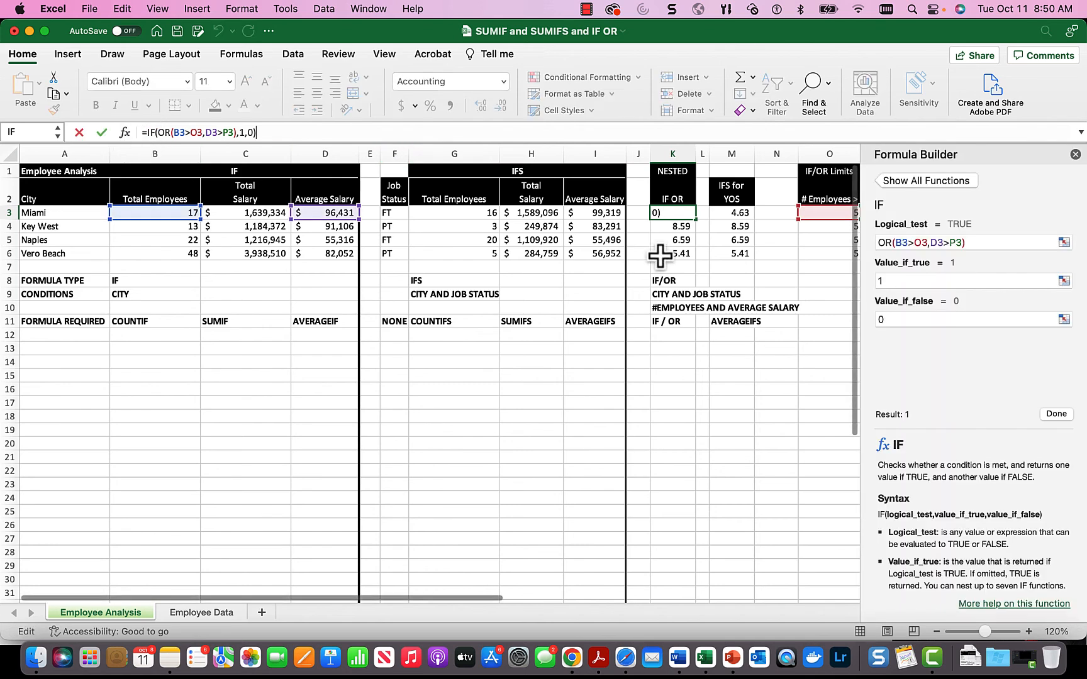
pyautogui.click(890, 280)
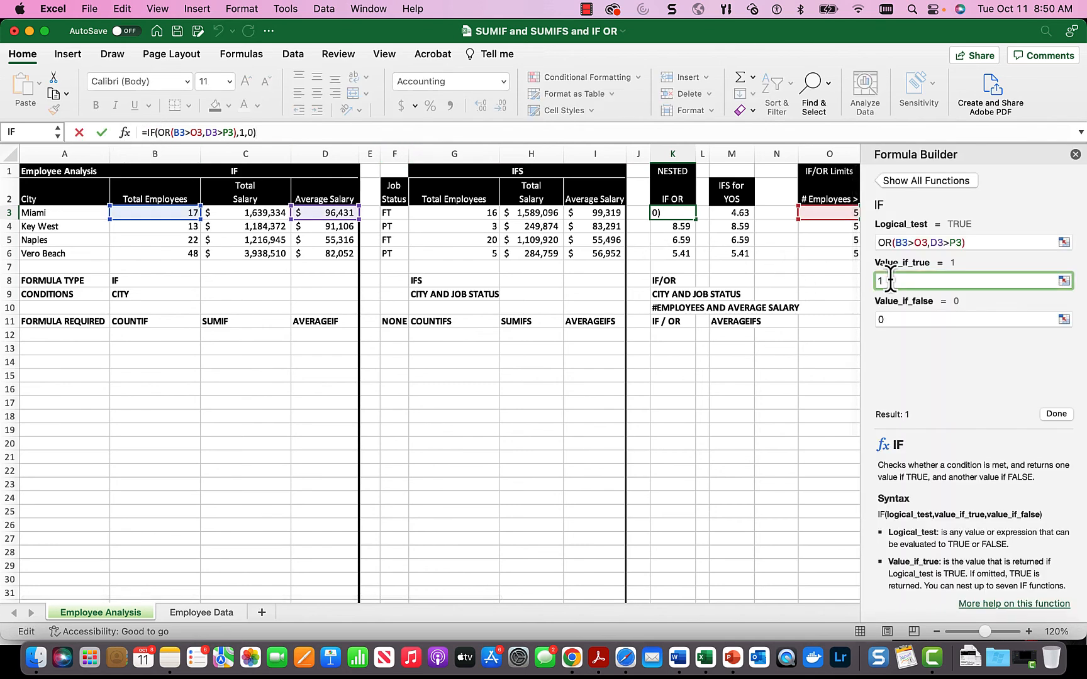
pyautogui.press('BackSpace')
pyautogui.write('M3')
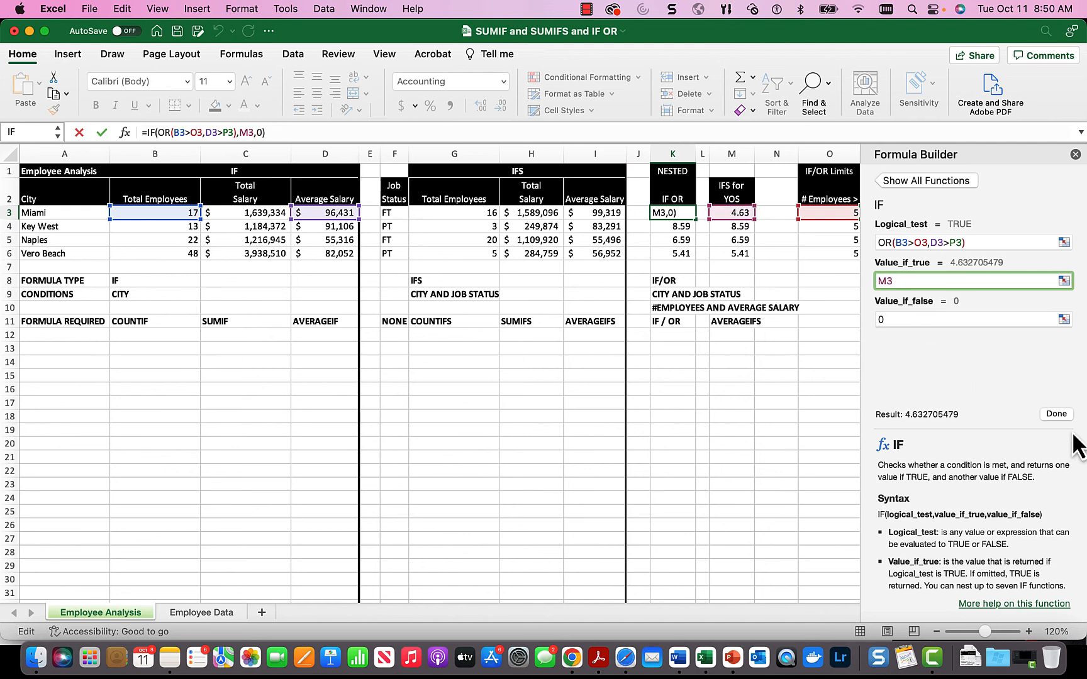
pyautogui.click(1061, 415)
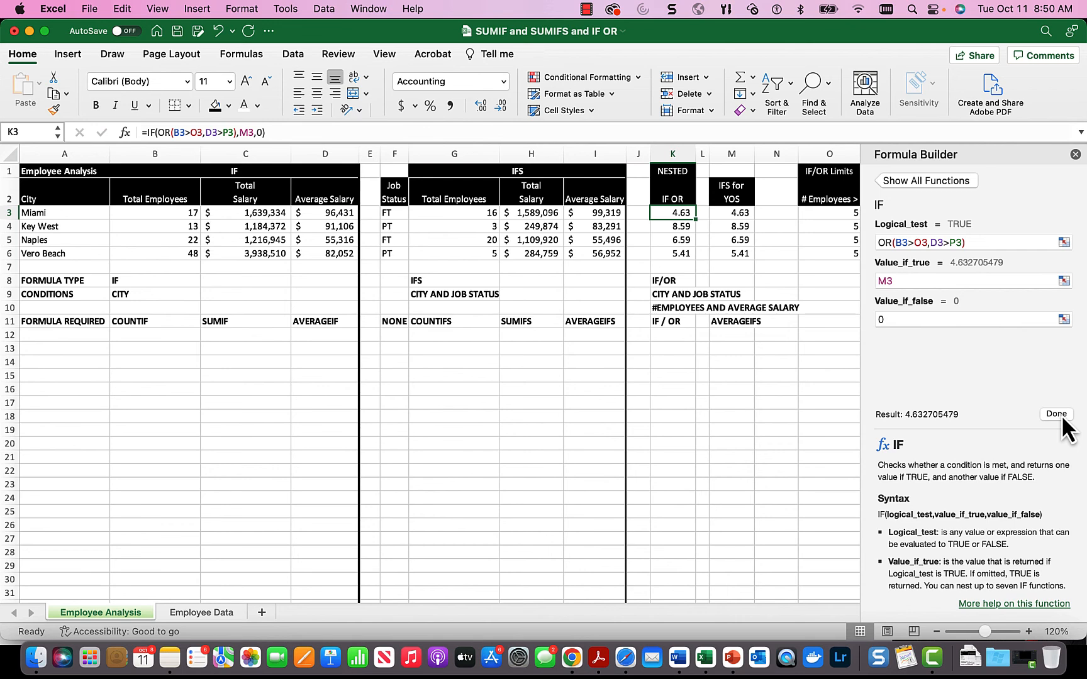
# Copy the AVERAGEIFS expression from M3 without its equals sign, leave the formula unedited, and select K3
pyautogui.click(732, 214)
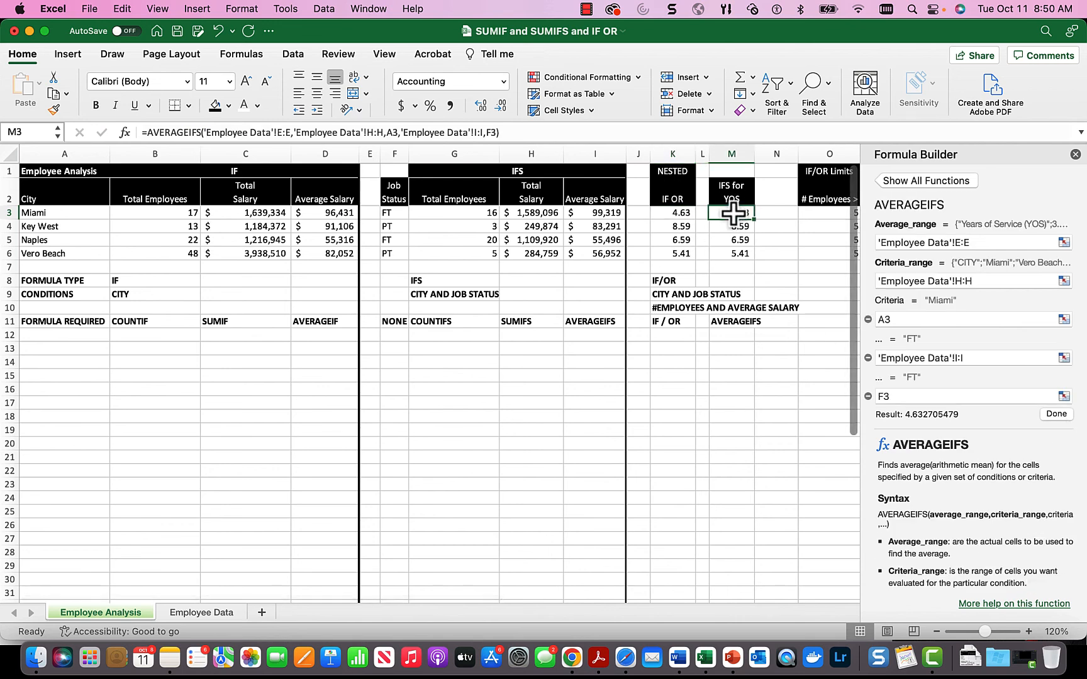
pyautogui.click(536, 132)
pyautogui.moveTo(537, 132); pyautogui.dragTo(151, 128)
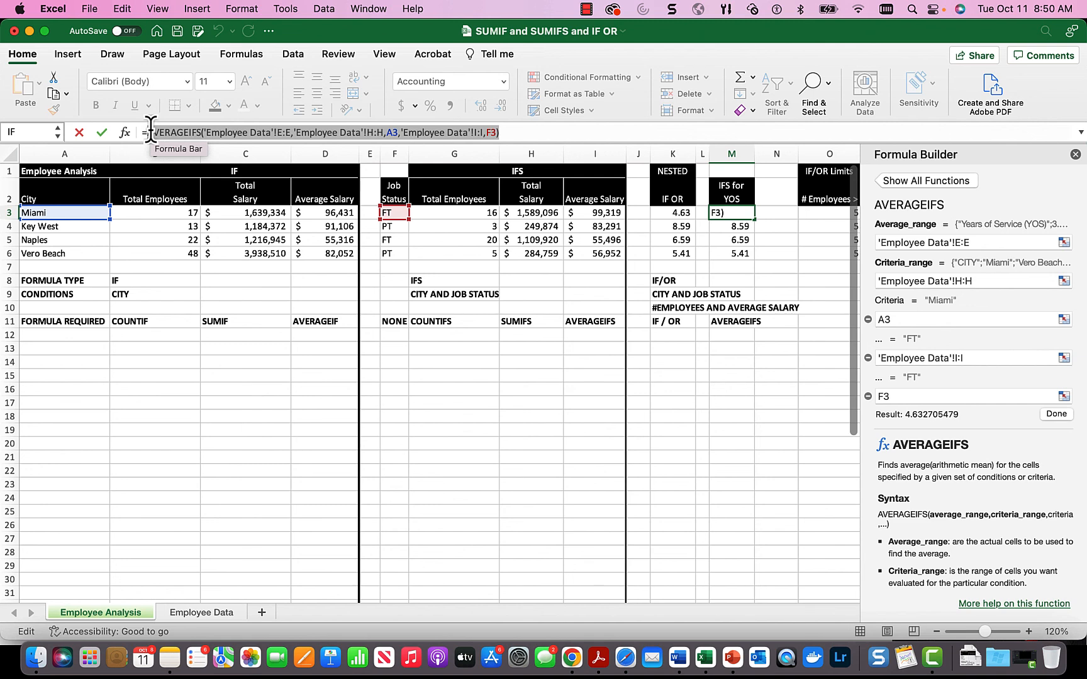
pyautogui.press('super+c')
pyautogui.click(80, 131)
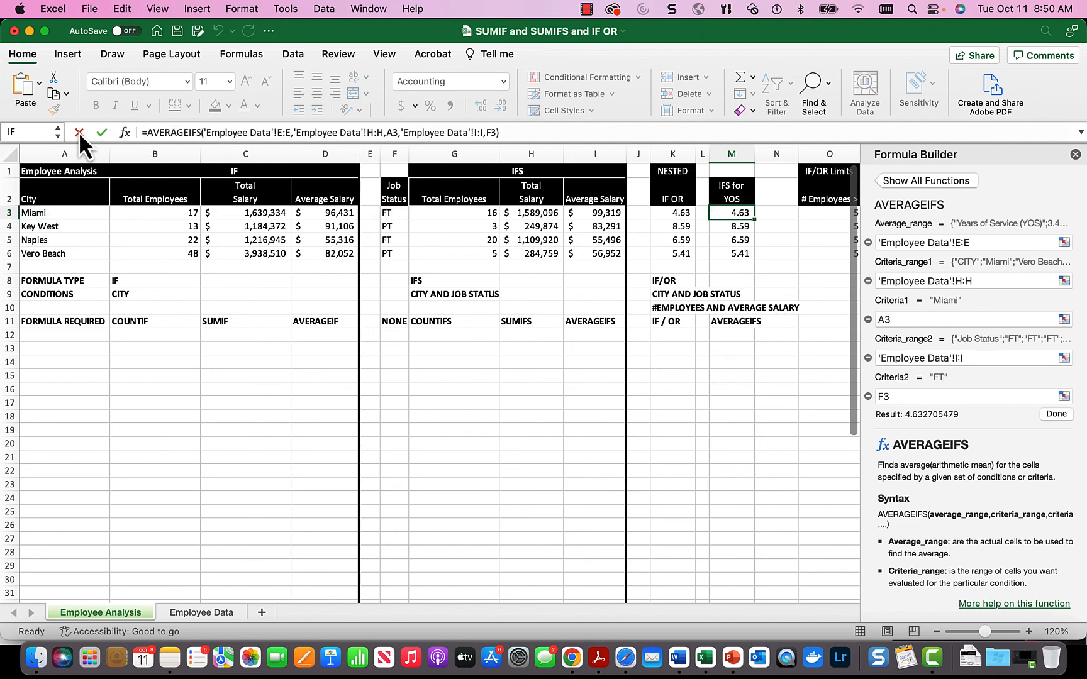
pyautogui.click(682, 215)
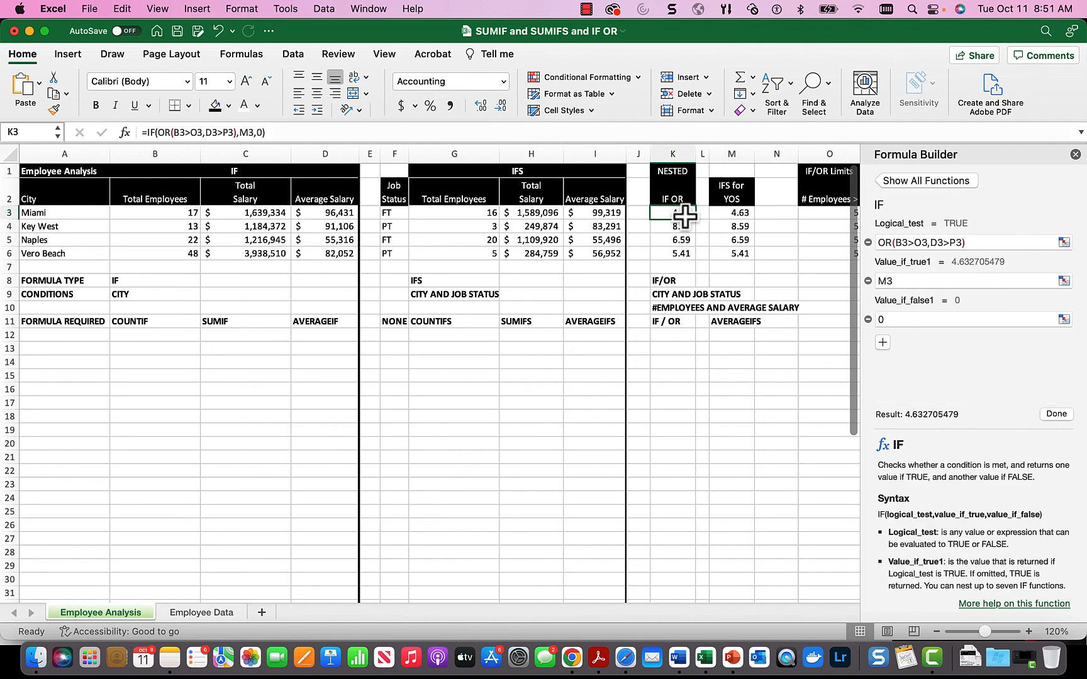
# Replace M3 in the value-if-true argument of K3's IF formula with the copied AVERAGEIFS expression, accept it, and close the formula builder
pyautogui.click(911, 280)
pyautogui.press('BackSpace')
pyautogui.press('BackSpace')
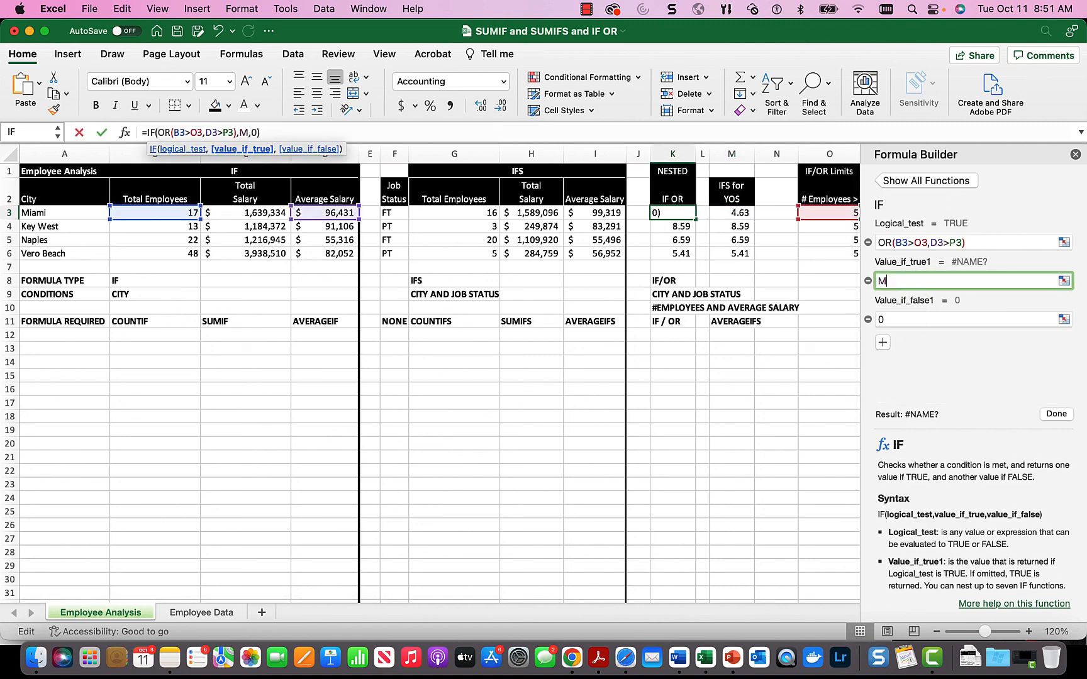
pyautogui.press('super+v')
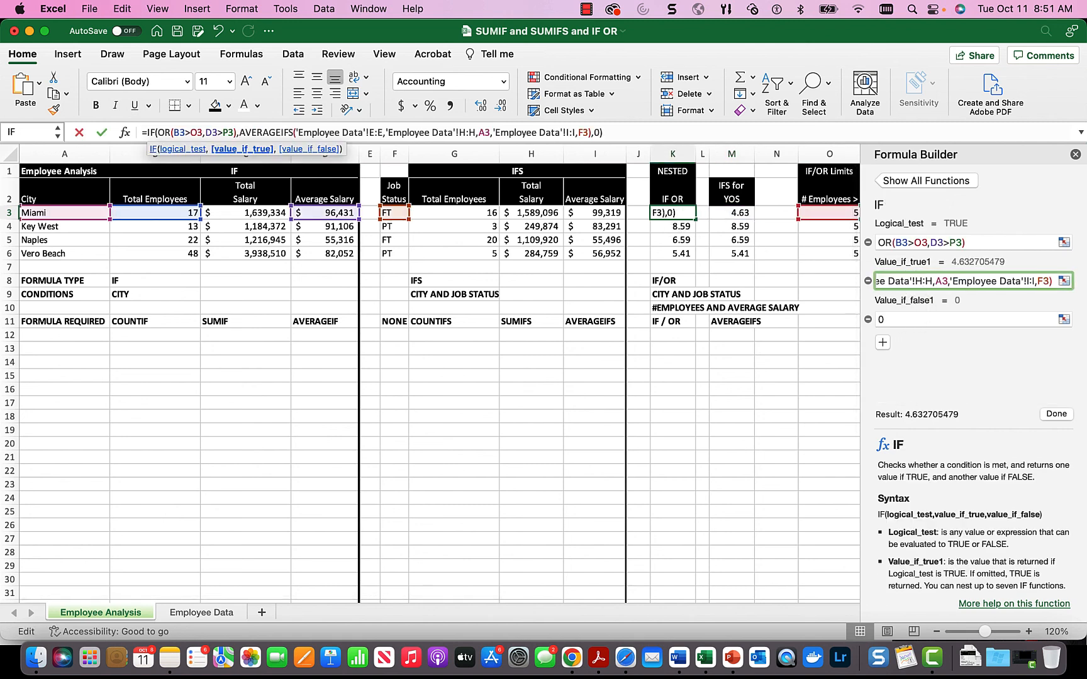
pyautogui.click(1057, 415)
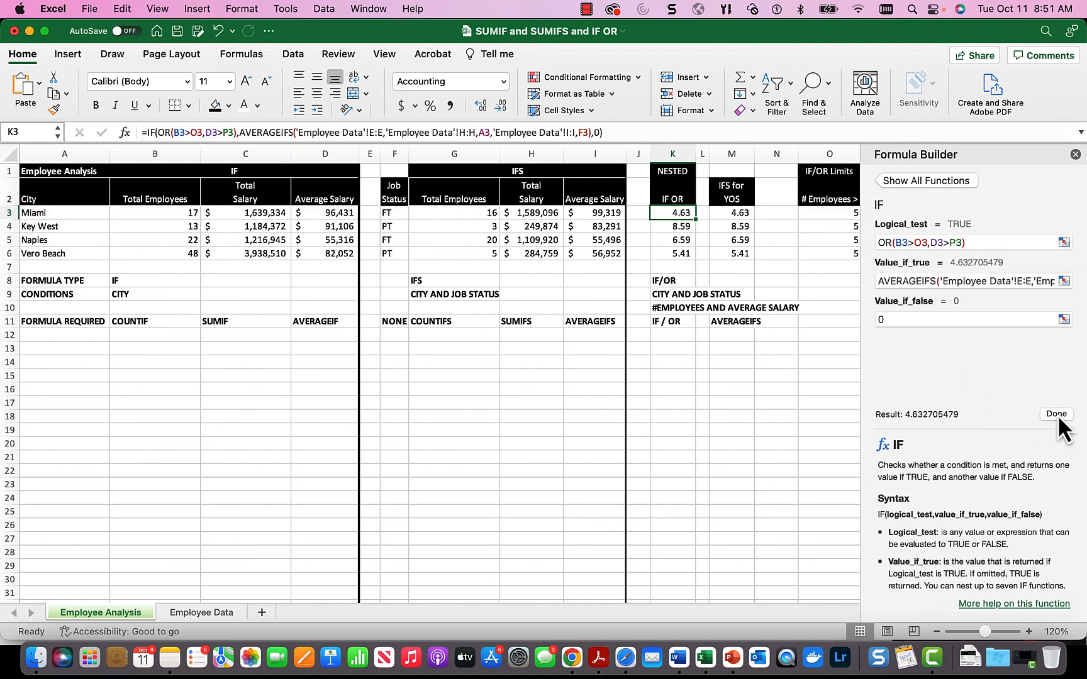
pyautogui.click(1075, 154)
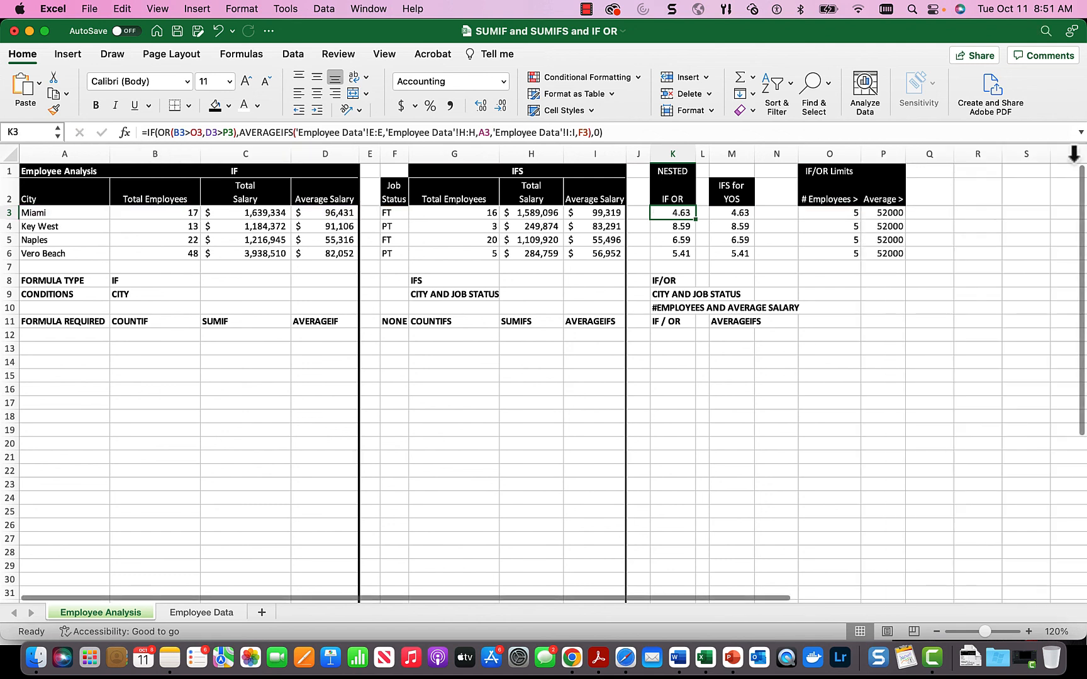
# Fill the nested IF/OR formula from K3 down through K6
pyautogui.moveTo(695, 219); pyautogui.dragTo(696, 252)
pyautogui.click(676, 213)
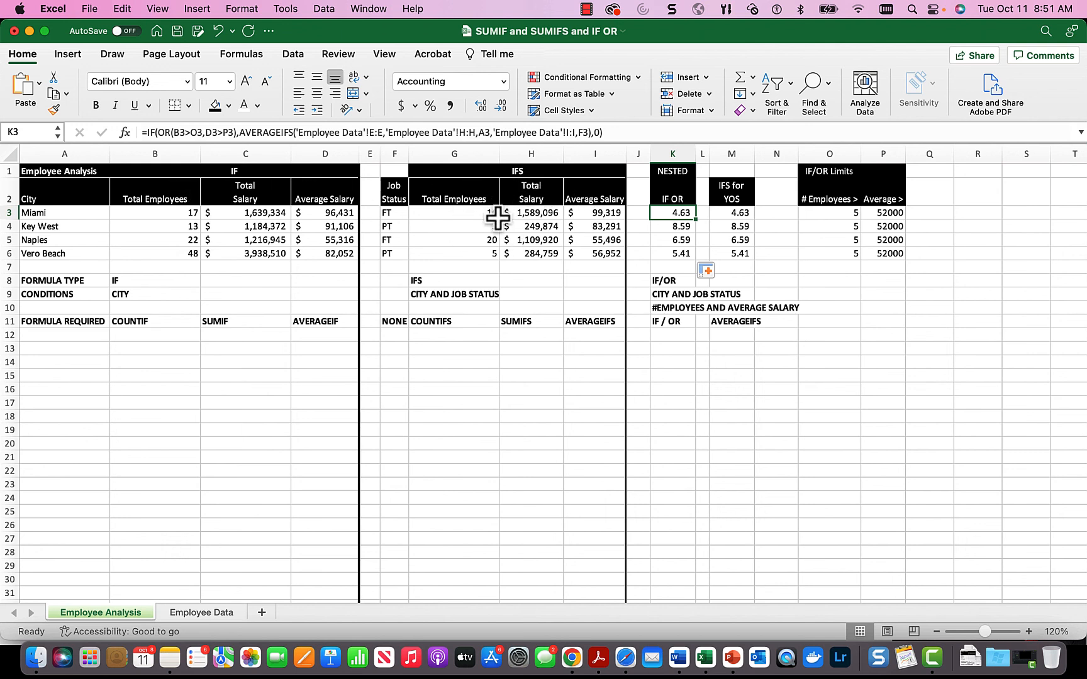
pyautogui.click(669, 200)
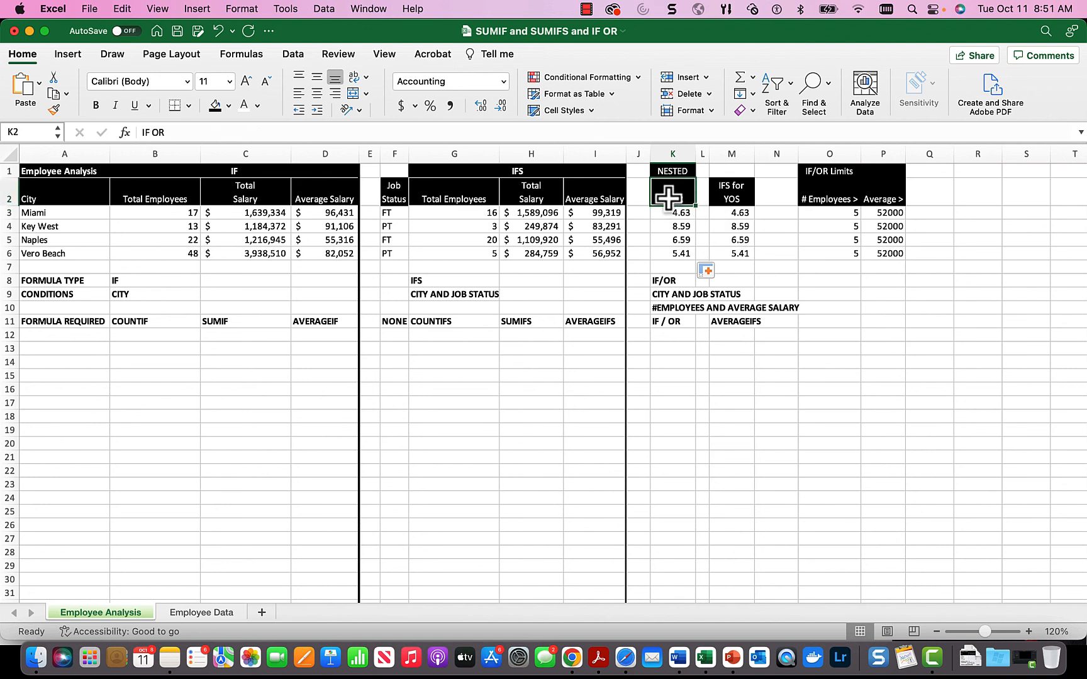